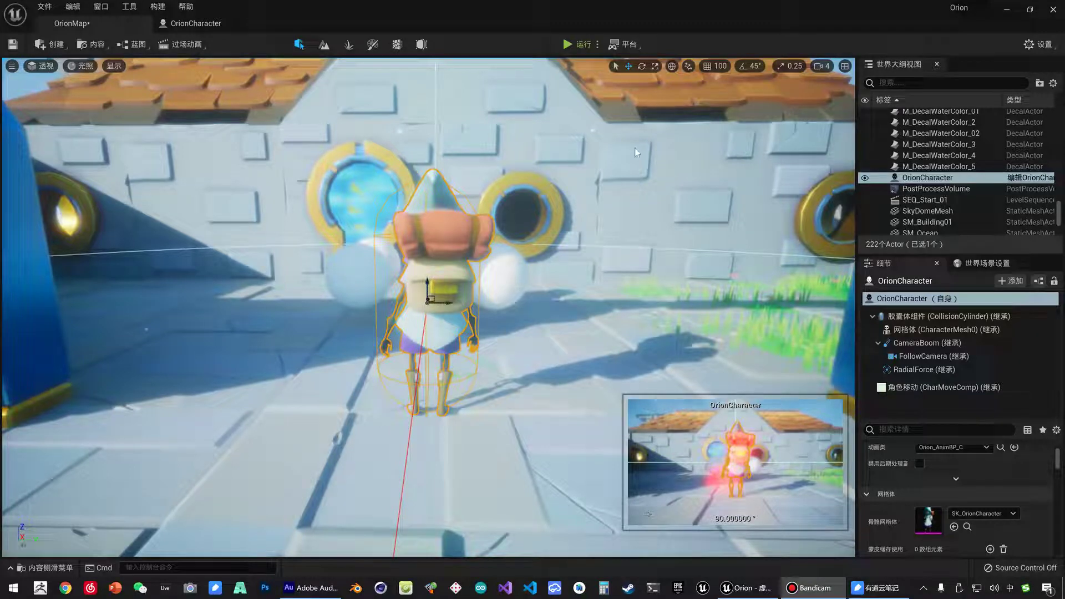
Step: Open the Content Drawer and browse from FXs and Characters to the _Orion/Blueprints folder
{"action": "left_click", "coordinate": [438, 231]}
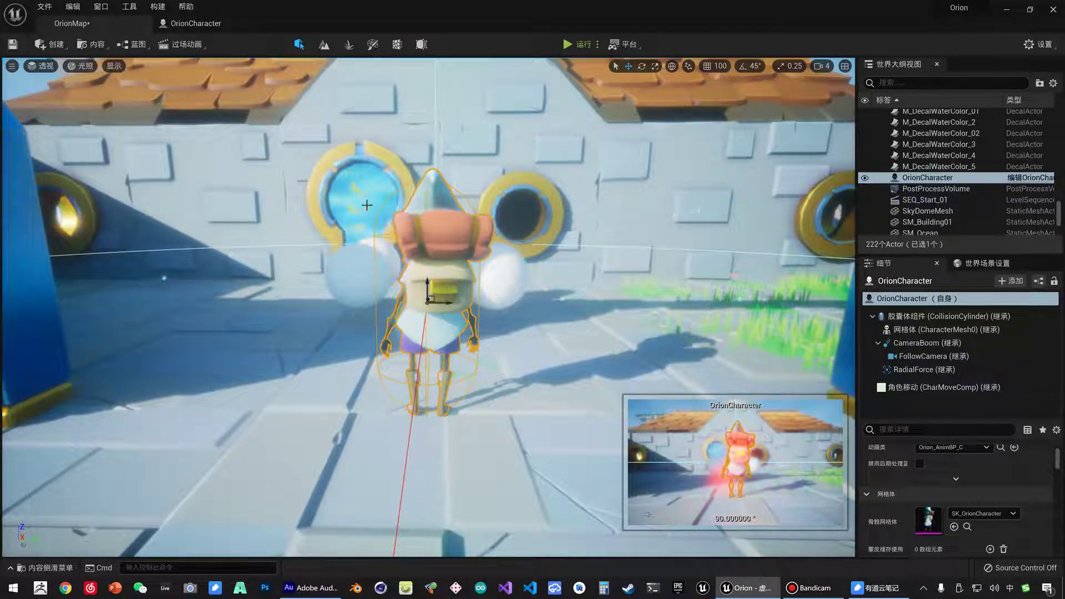
{"action": "key", "text": "ctrl+space"}
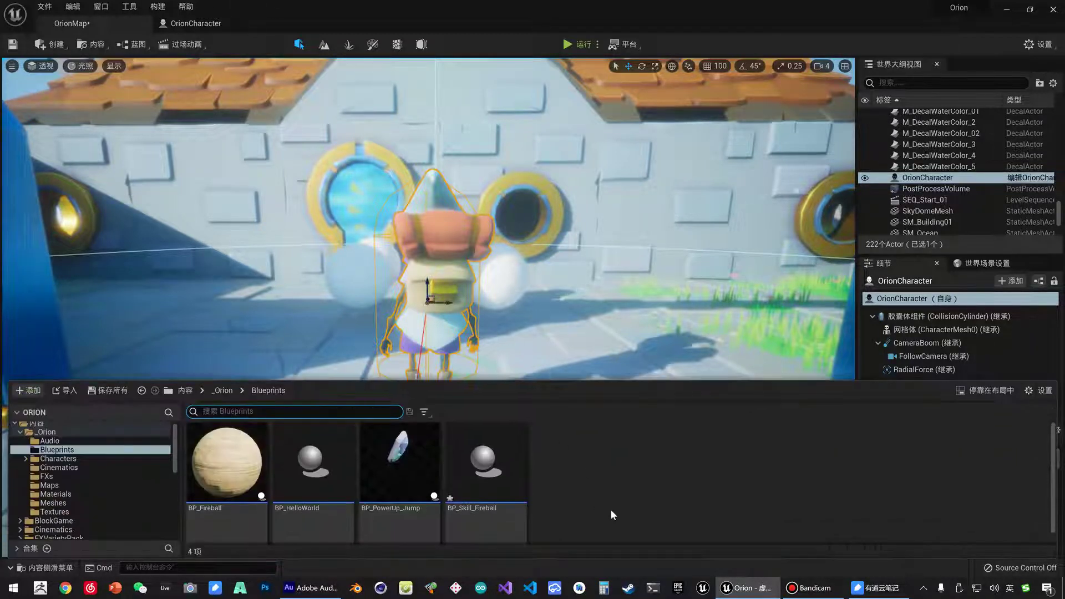
{"action": "left_click", "coordinate": [50, 477]}
{"action": "left_click", "coordinate": [76, 460]}
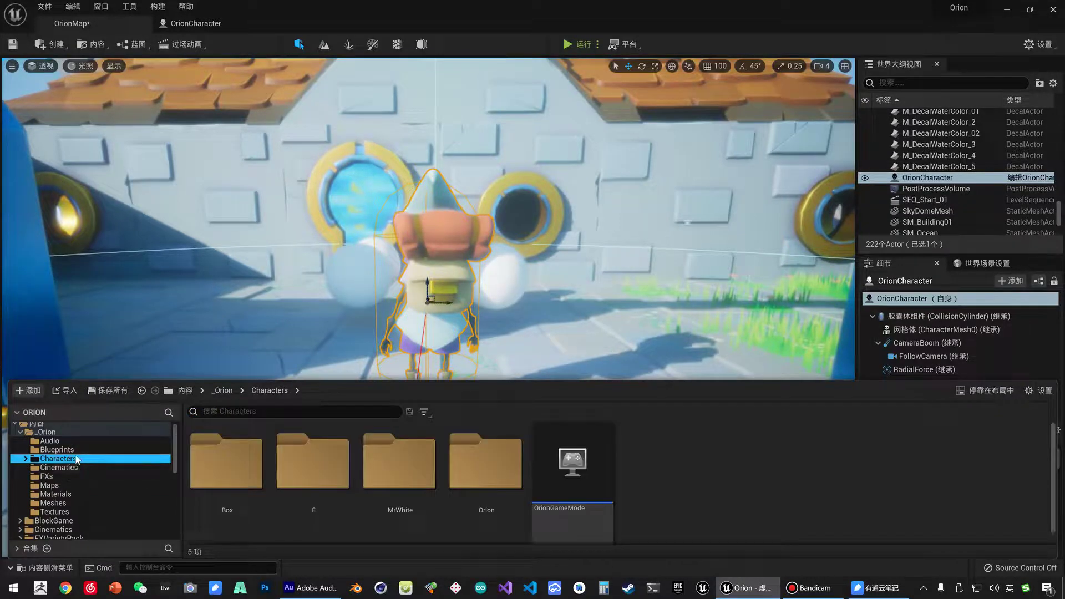
{"action": "left_click", "coordinate": [76, 450]}
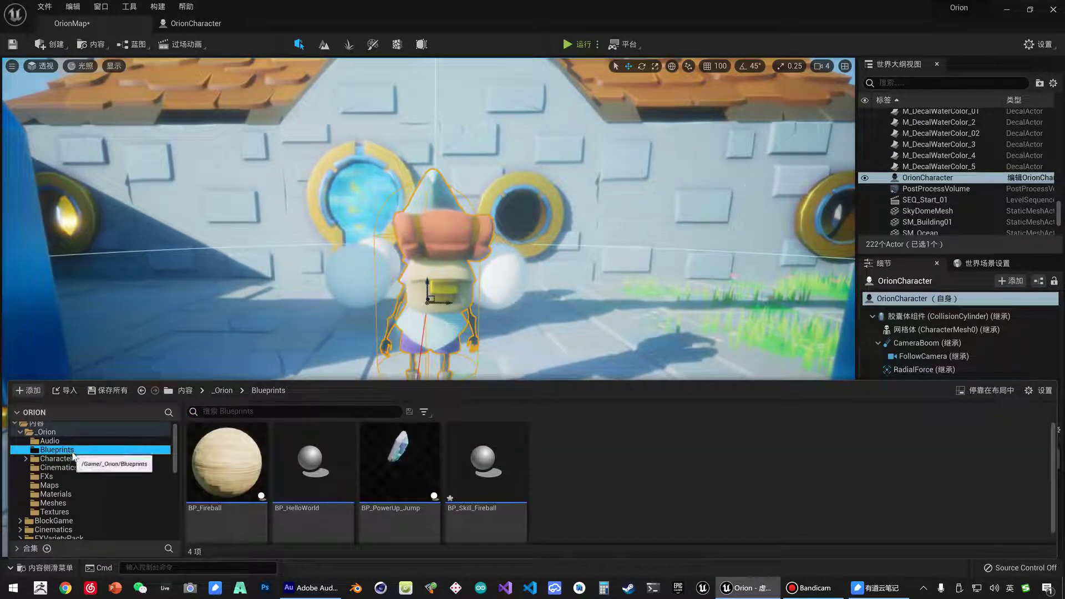
Step: Create a Blueprint Class in Blueprints with parent MatineeCameraShake, found by searching 'shake'
{"action": "right_click", "coordinate": [575, 476]}
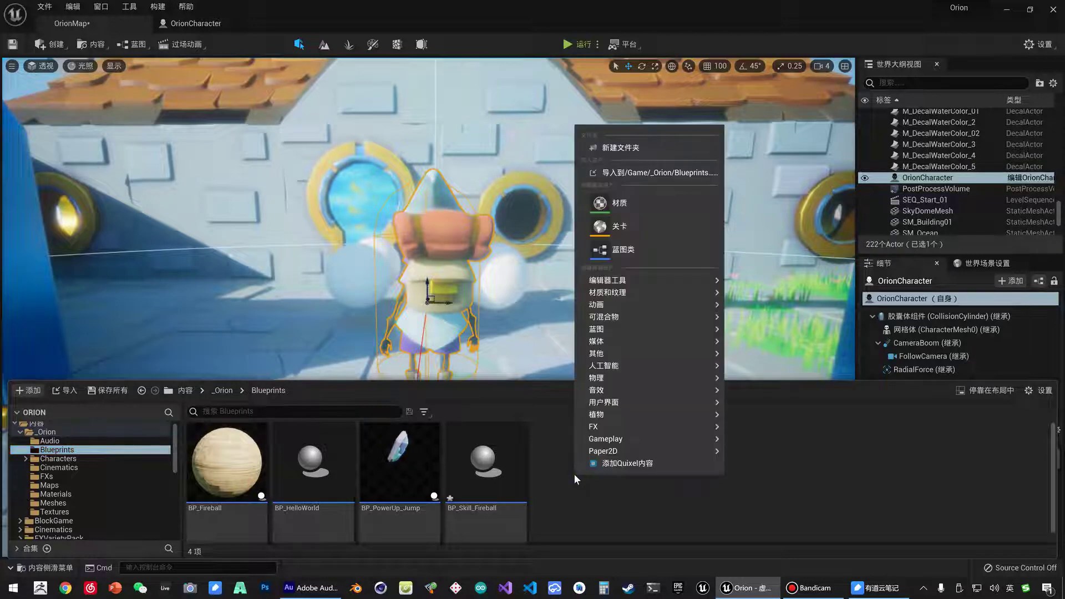
{"action": "left_click", "coordinate": [623, 251]}
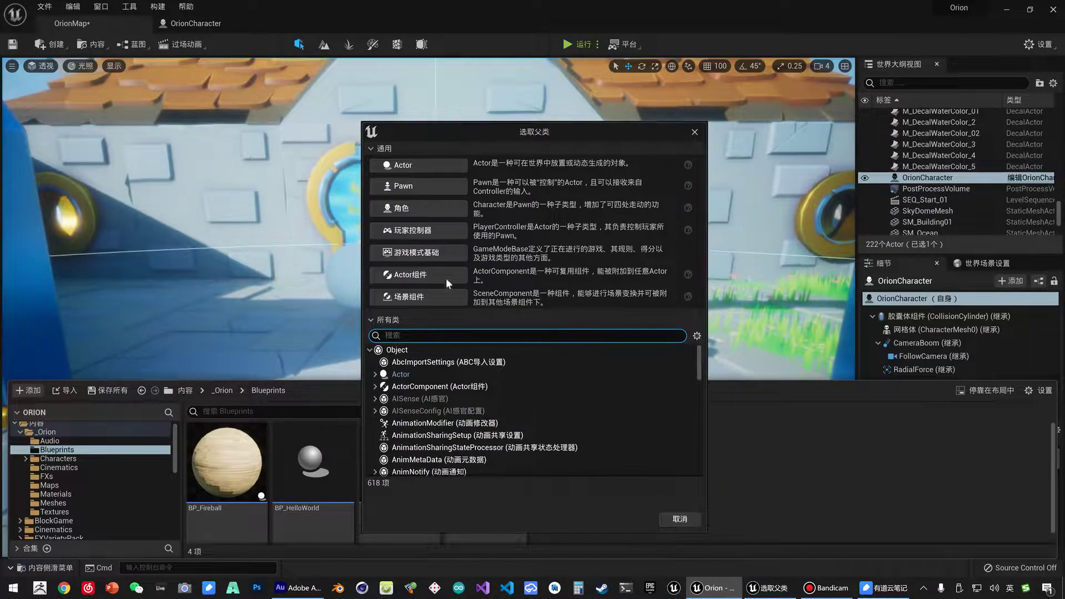
{"action": "type", "text": "shake"}
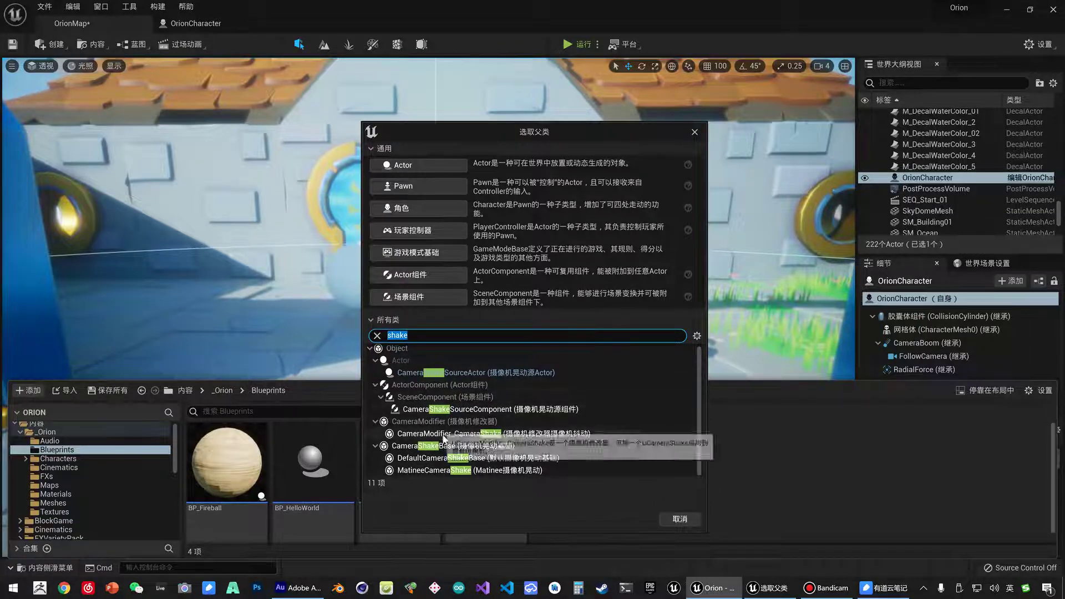
{"action": "left_click", "coordinate": [414, 470]}
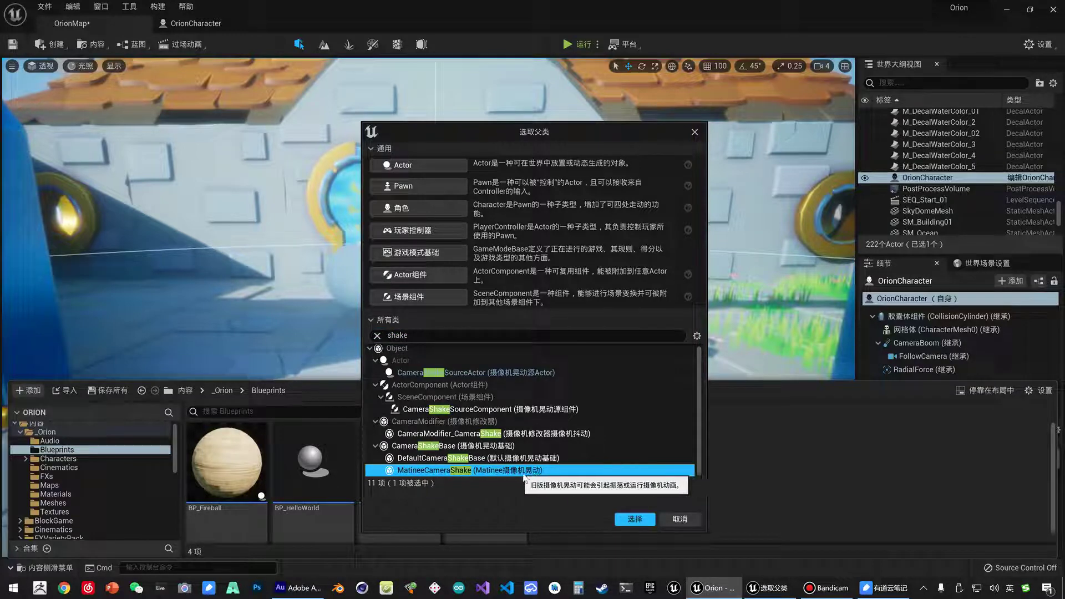
{"action": "left_click", "coordinate": [617, 519]}
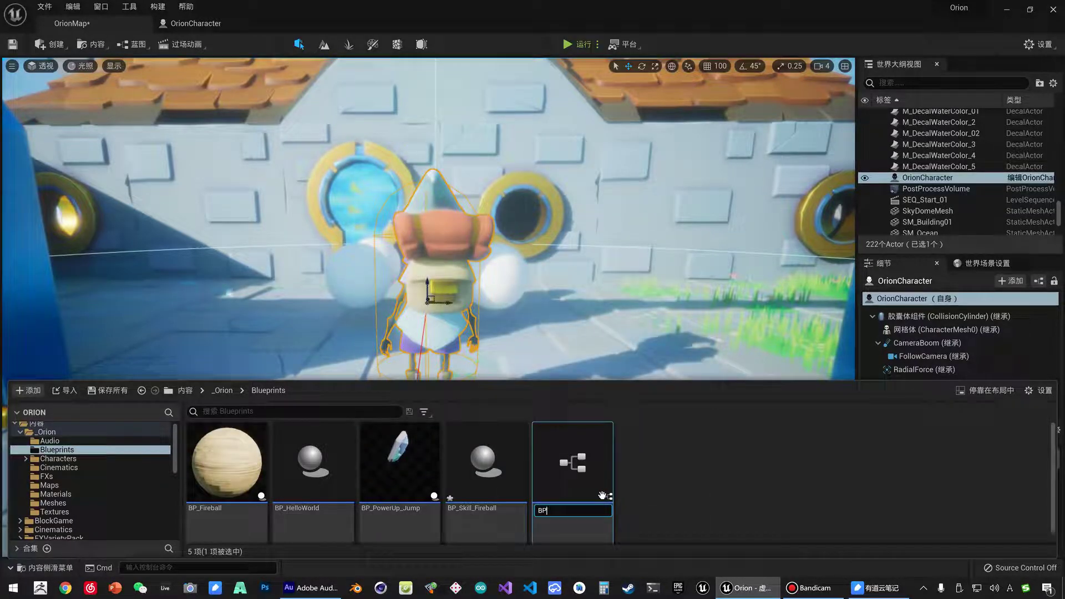
Step: Rename the new Blueprint to CamShake_RadialForce and open it in the Blueprint editor
{"action": "key", "text": "BackSpace"}
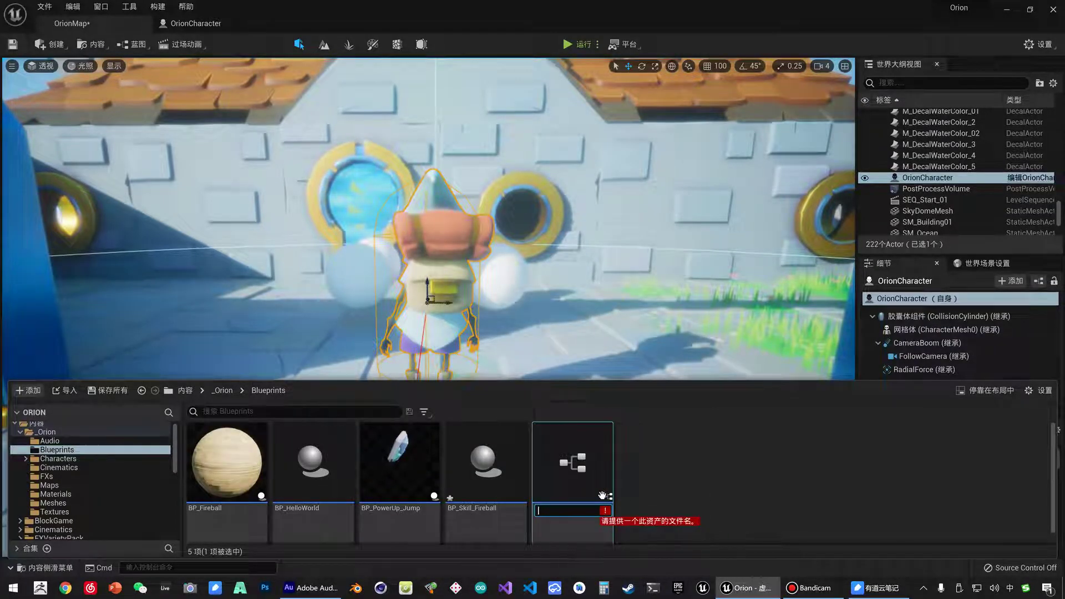
{"action": "type", "text": "c"}
{"action": "key", "text": "BackSpace"}
{"action": "key", "text": "BackSpace"}
{"action": "key", "text": "BackSpace"}
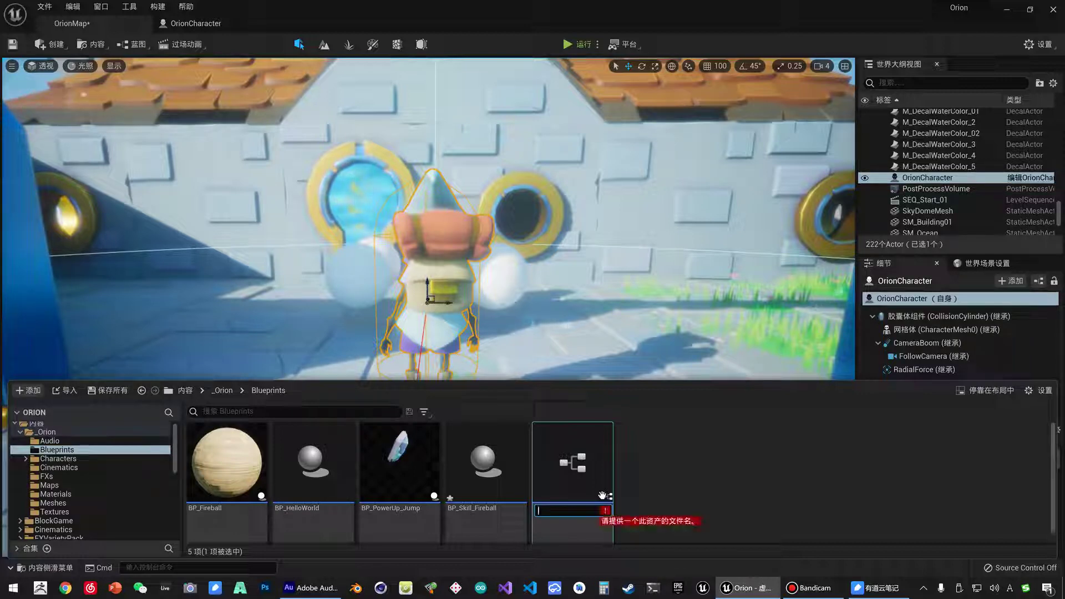
{"action": "type", "text": "CamShake_Radial"}
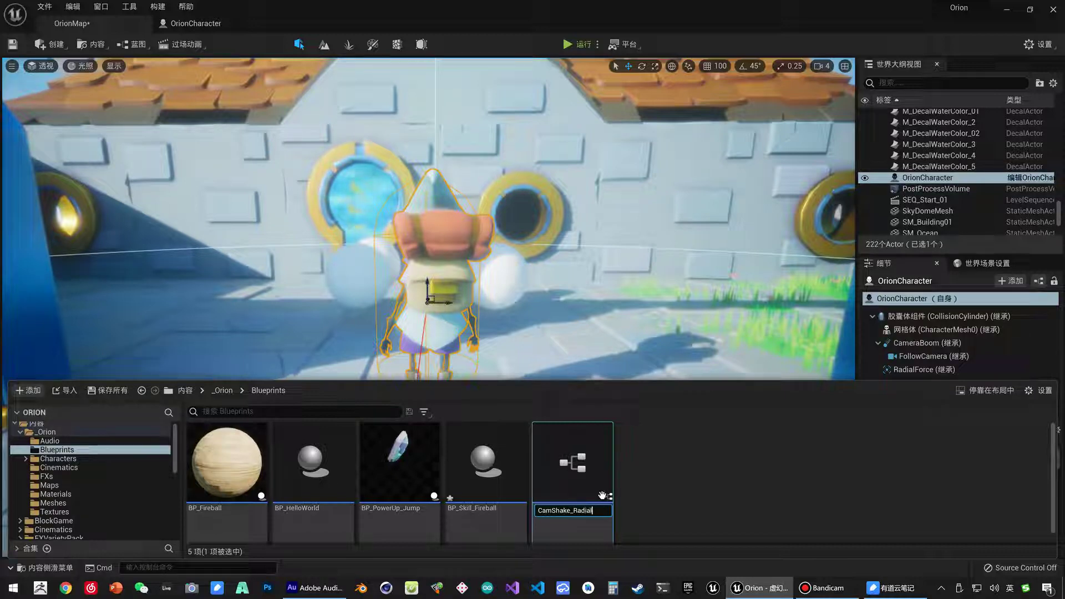
{"action": "type", "text": "Force"}
{"action": "key", "text": "Return"}
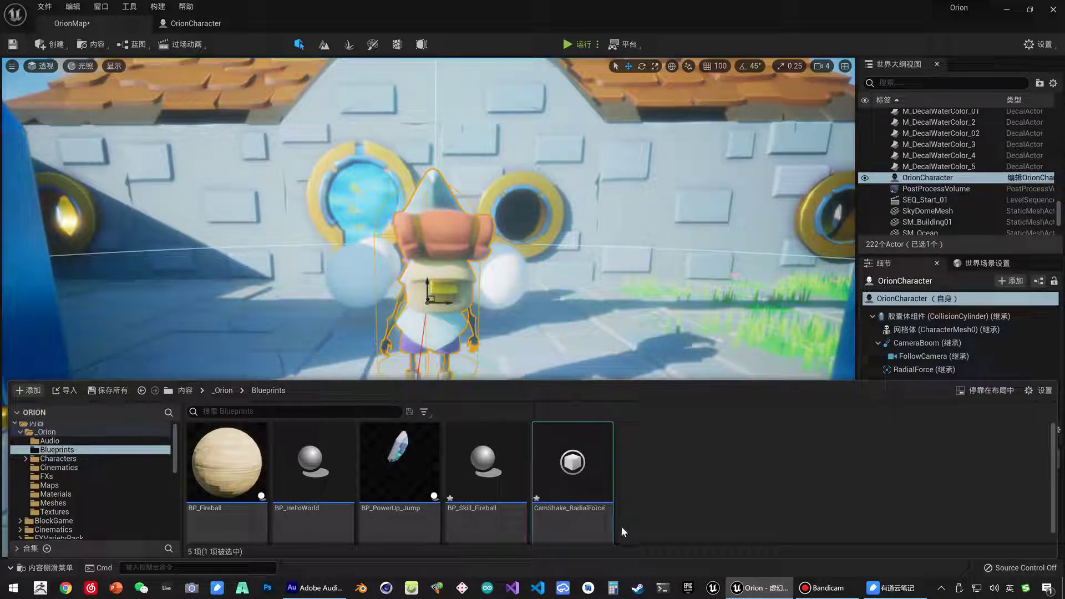
{"action": "double_click", "coordinate": [598, 494]}
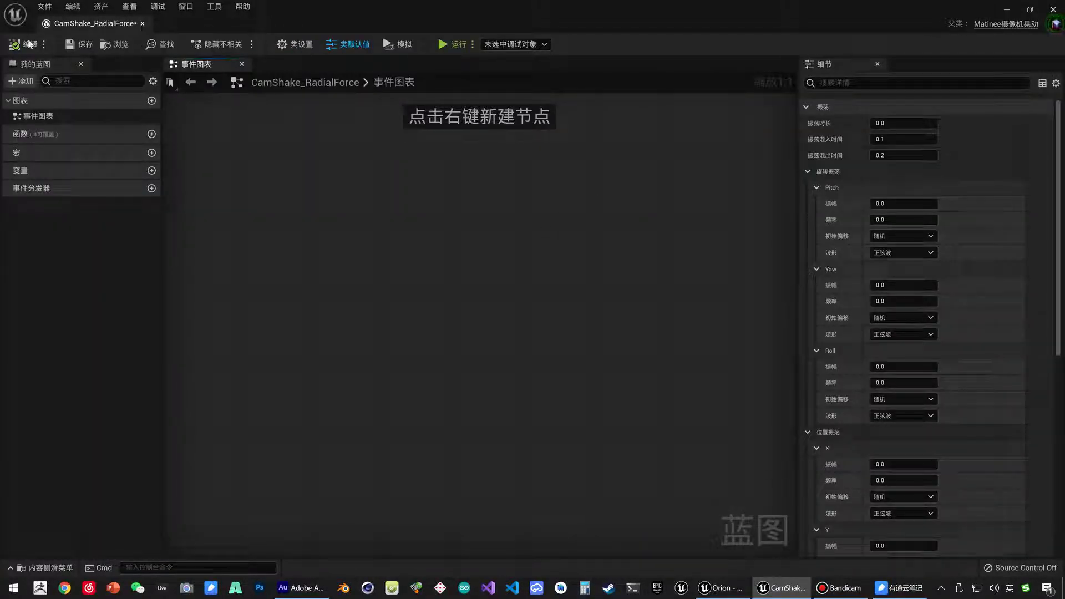
Step: Reopen CamShake_RadialForce and set its Oscillation Duration to 1.0
{"action": "left_click", "coordinate": [143, 23]}
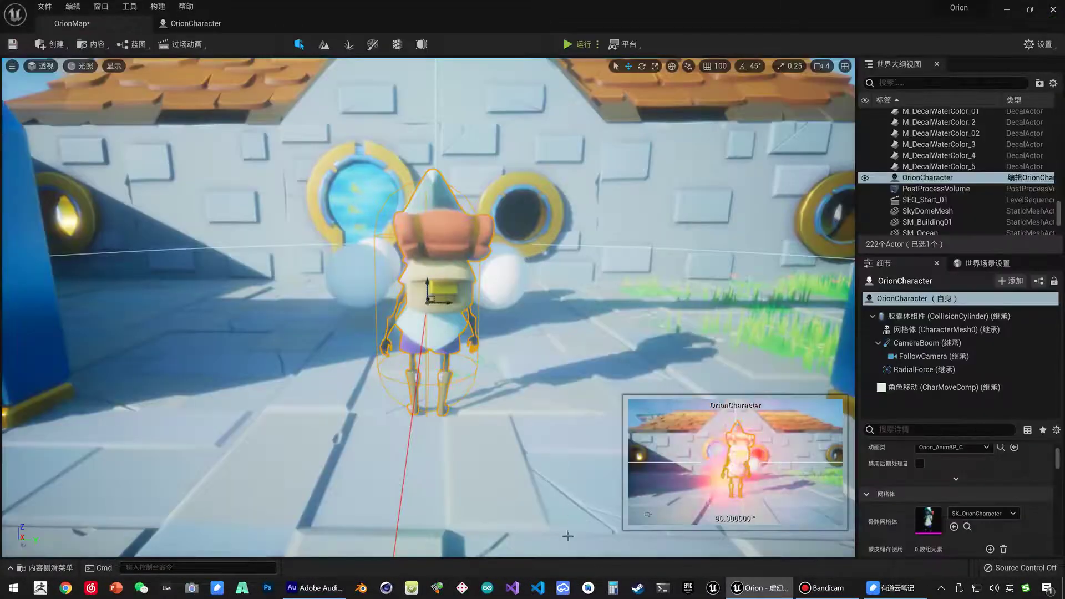
{"action": "left_click", "coordinate": [520, 439]}
{"action": "key", "text": "ctrl+space"}
{"action": "double_click", "coordinate": [569, 477]}
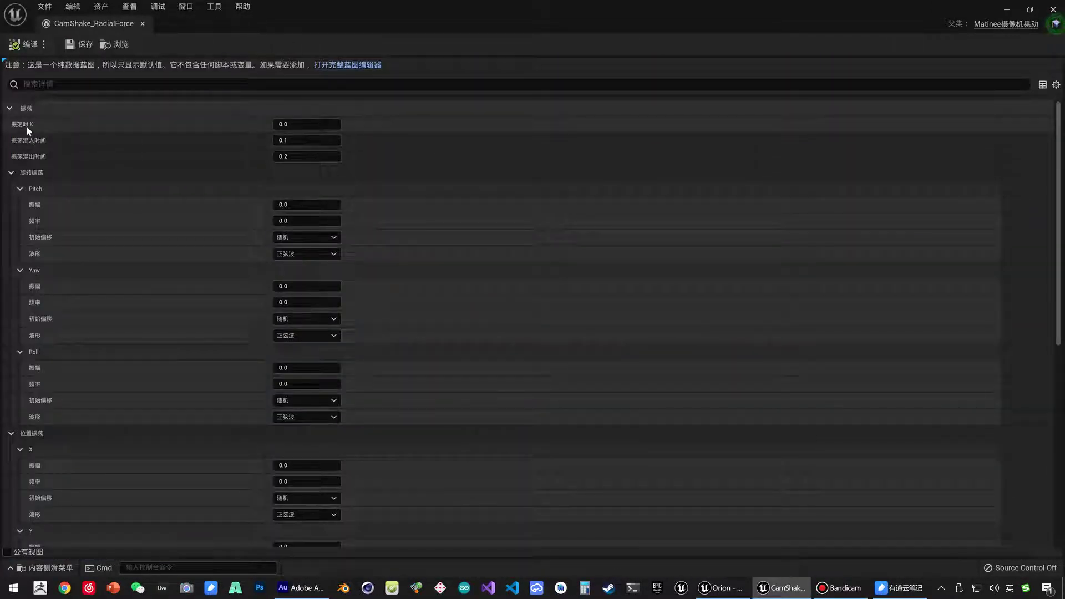
{"action": "mouse_move", "coordinate": [26, 127]}
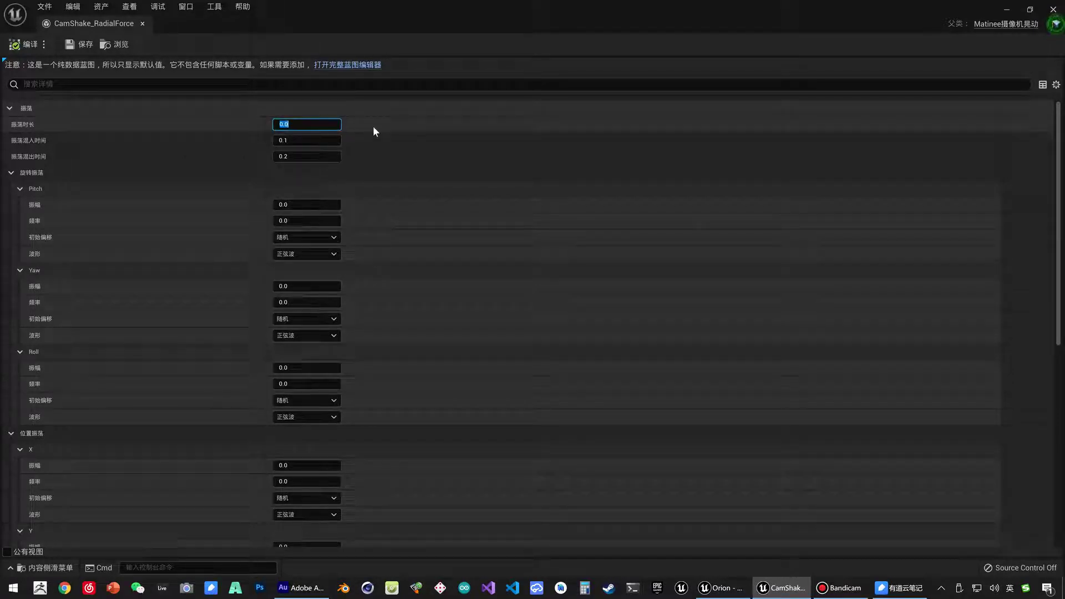
{"action": "type", "text": "1"}
{"action": "key", "text": "Return"}
Step: Expand the Rotation Oscillation section and begin entering the Pitch amplitude
{"action": "left_click", "coordinate": [285, 126]}
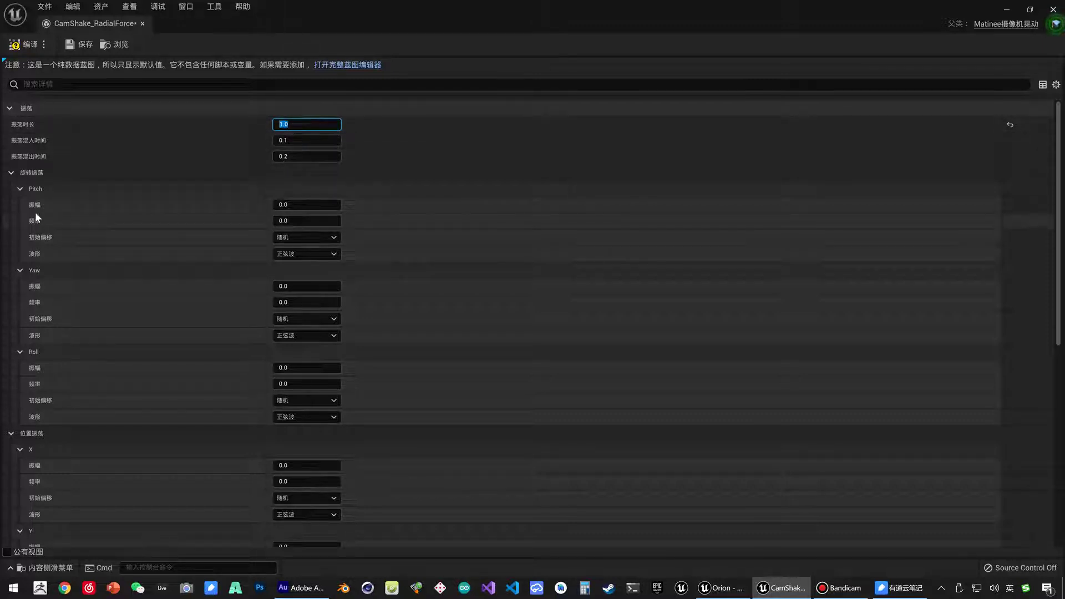
{"action": "left_click", "coordinate": [12, 173]}
{"action": "left_click", "coordinate": [11, 188]}
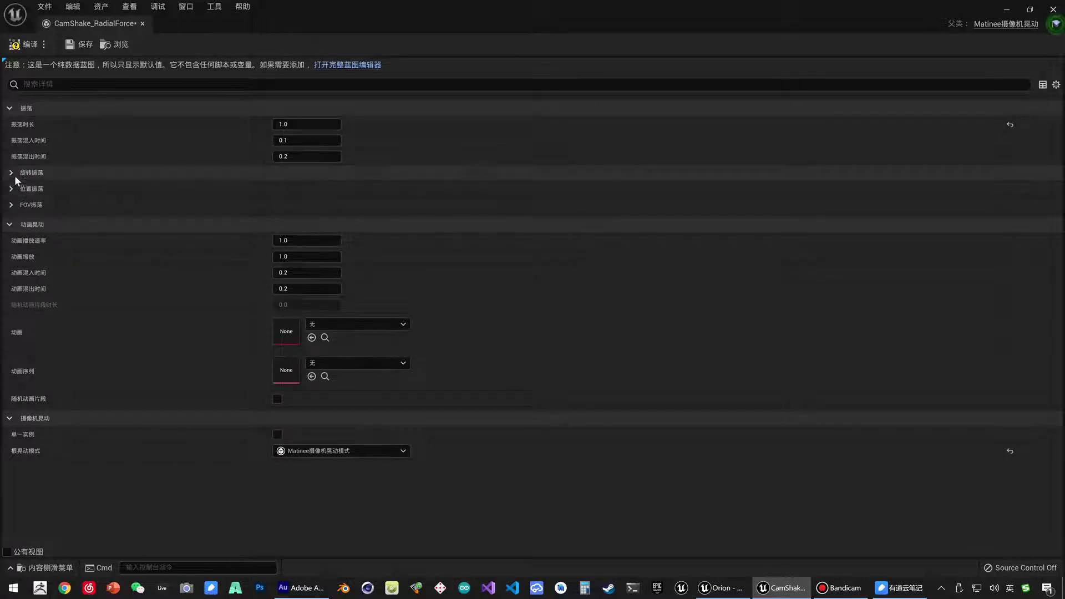
{"action": "left_click", "coordinate": [12, 173]}
{"action": "left_click", "coordinate": [12, 175]}
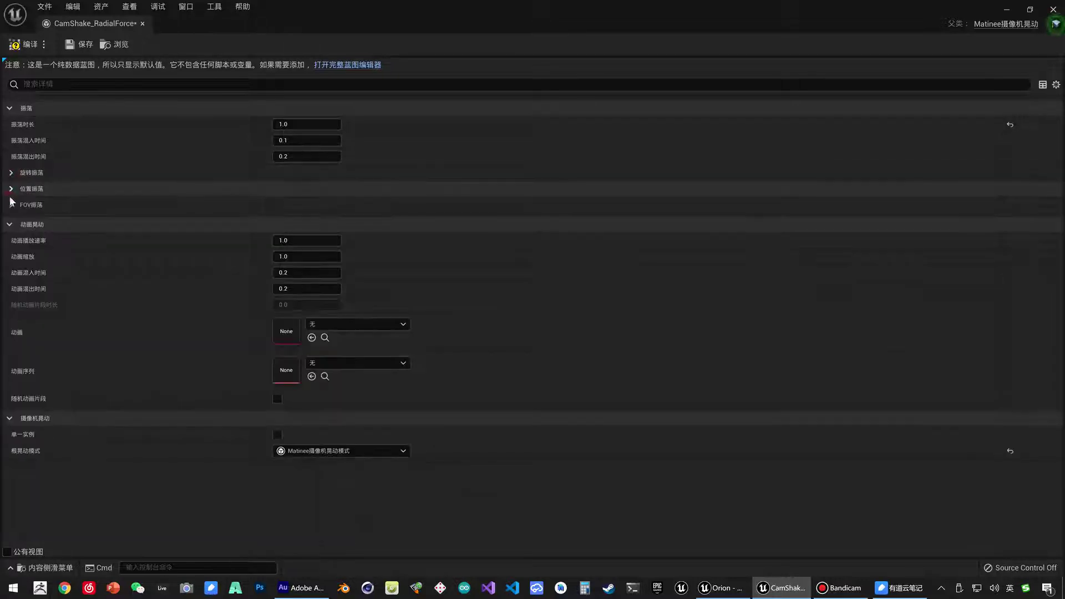
{"action": "left_click", "coordinate": [12, 205]}
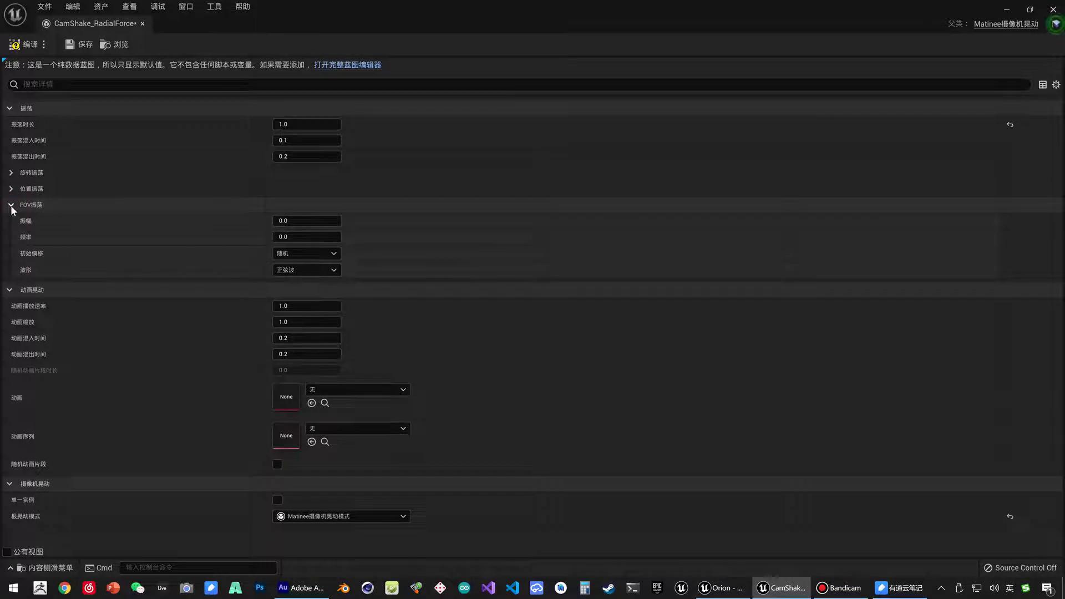
{"action": "left_click", "coordinate": [11, 205]}
{"action": "left_click", "coordinate": [11, 173]}
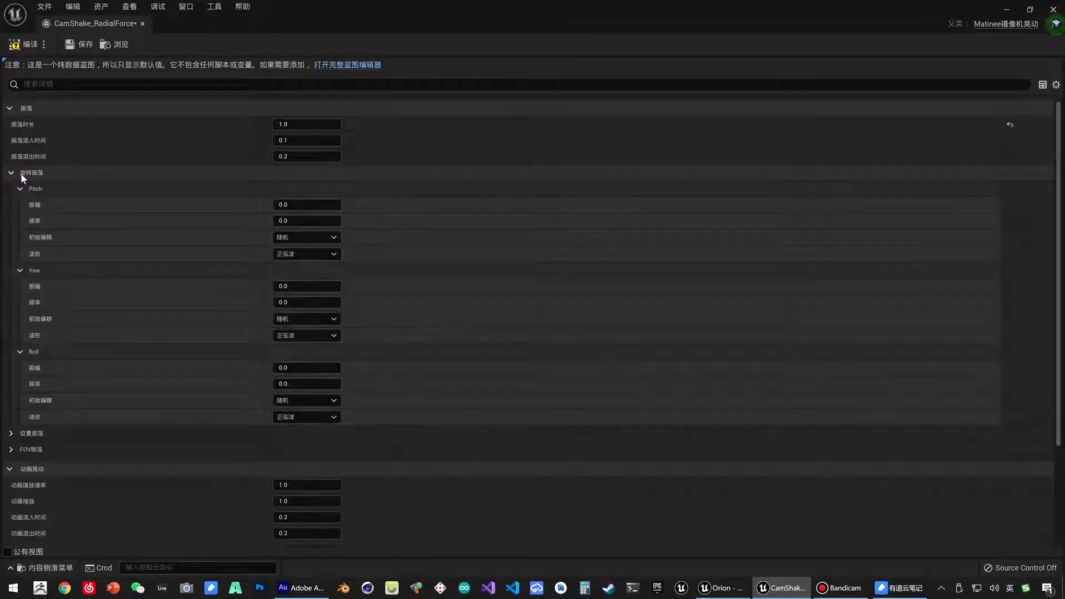
{"action": "left_click", "coordinate": [330, 205]}
Step: Set Pitch, Yaw and Roll rotation oscillation to amplitude 5 and frequency 10
{"action": "type", "text": "5"}
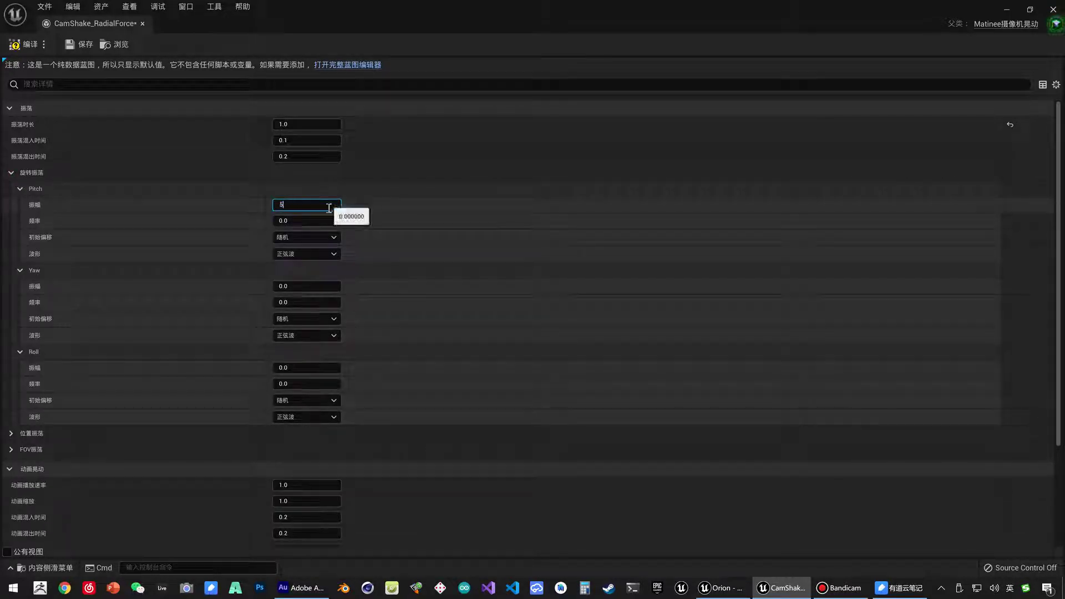
{"action": "left_click", "coordinate": [306, 221]}
{"action": "type", "text": "10"}
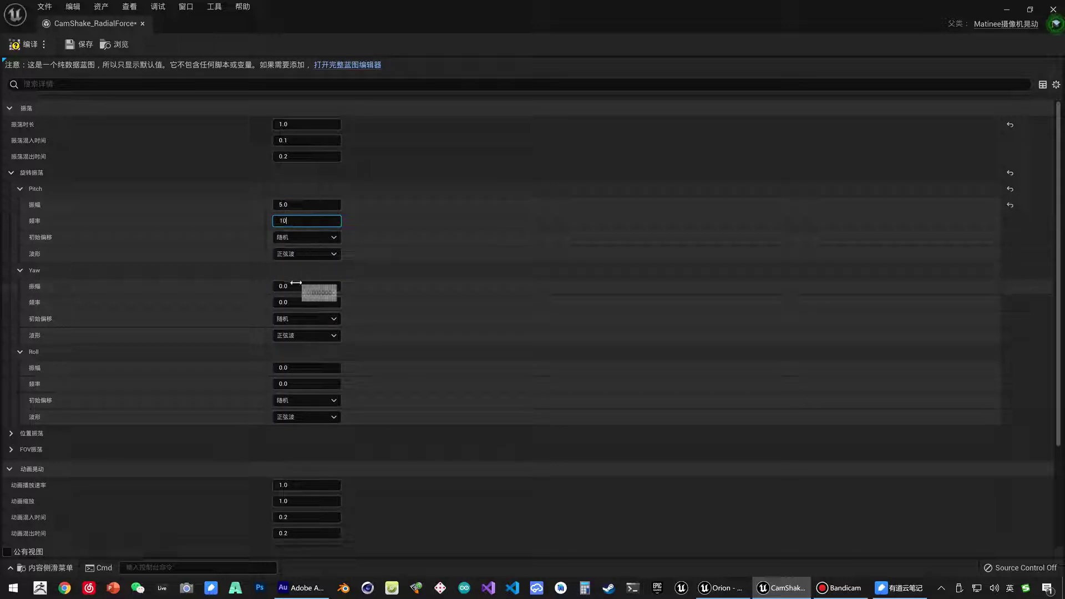
{"action": "left_click", "coordinate": [283, 287]}
{"action": "type", "text": "5"}
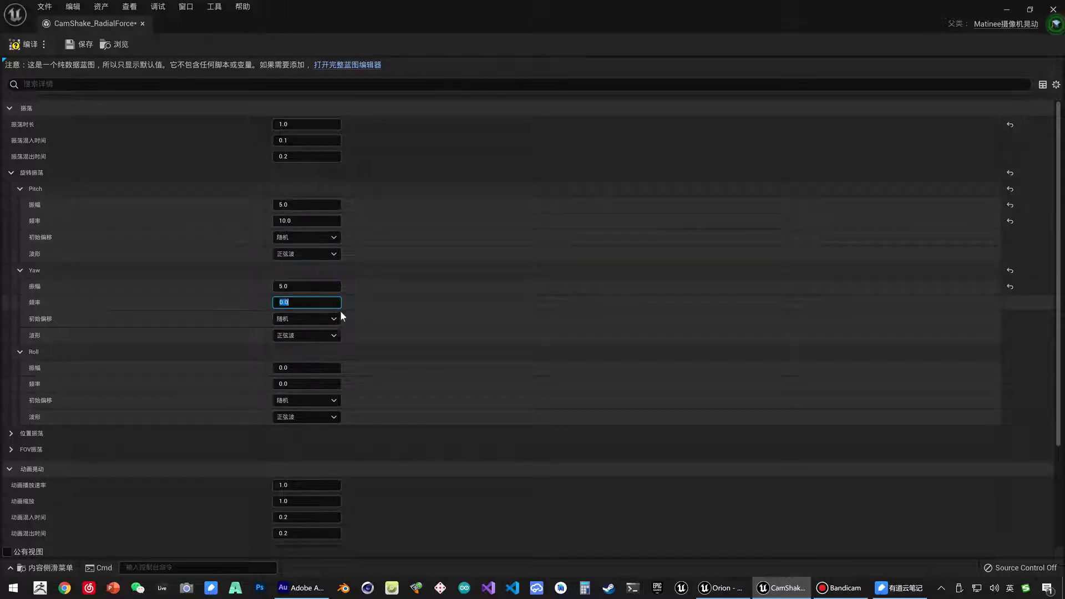
{"action": "type", "text": "10"}
{"action": "scroll", "coordinate": [293, 358], "scroll_direction": "down", "scroll_amount": 1}
{"action": "type", "text": "5"}
{"action": "left_click", "coordinate": [295, 364]}
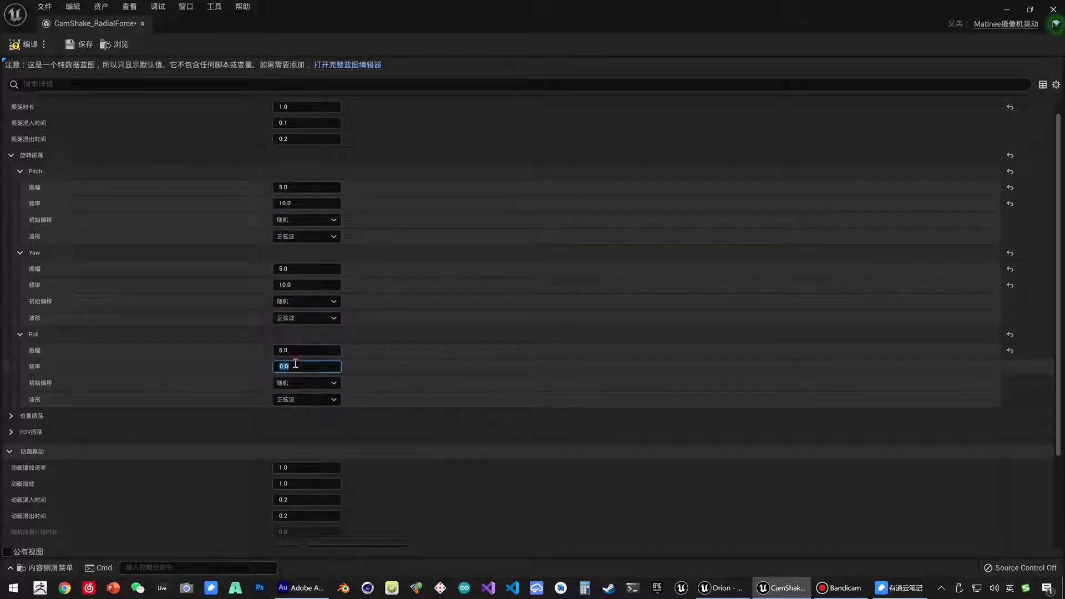
{"action": "left_click", "coordinate": [29, 414]}
Step: Set X, Y and Z location oscillation to amplitude 5 and frequency 10
{"action": "scroll", "coordinate": [105, 418], "scroll_direction": "down", "scroll_amount": 3}
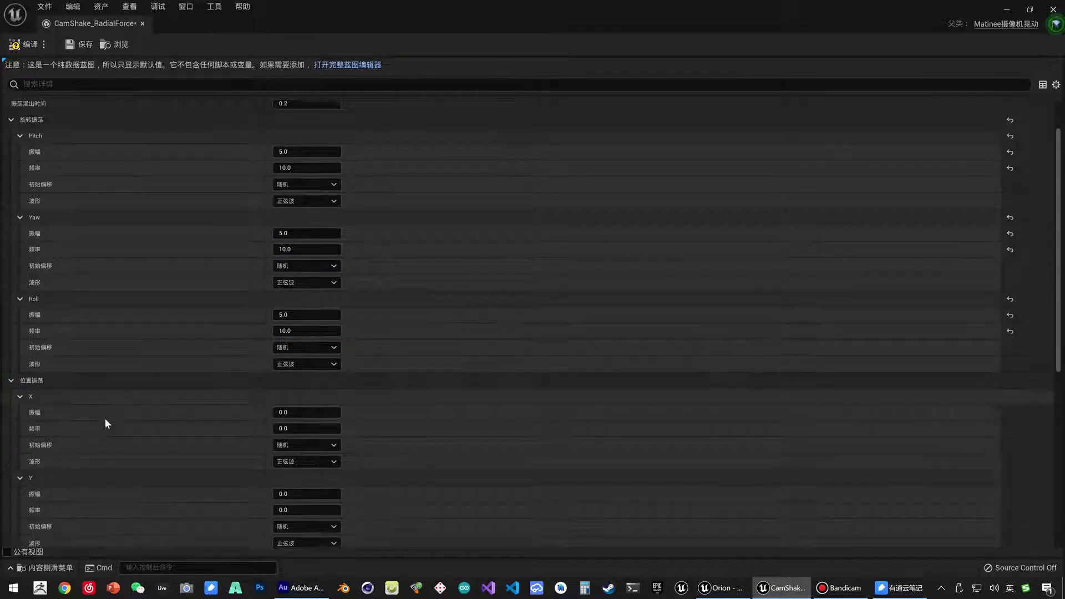
{"action": "left_click", "coordinate": [284, 395]}
{"action": "type", "text": "5"}
{"action": "left_click", "coordinate": [307, 413]}
{"action": "type", "text": "10"}
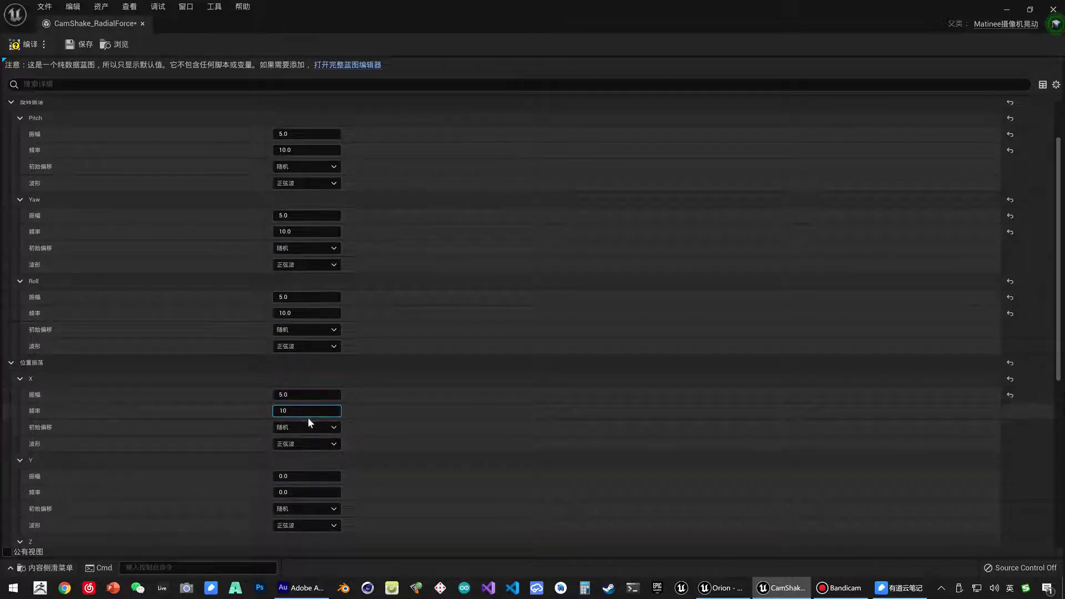
{"action": "scroll", "coordinate": [307, 417], "scroll_direction": "down", "scroll_amount": 4}
{"action": "left_click", "coordinate": [299, 406]}
{"action": "type", "text": "5"}
{"action": "left_click", "coordinate": [302, 420]}
{"action": "type", "text": "10"}
{"action": "scroll", "coordinate": [302, 421], "scroll_direction": "down", "scroll_amount": 4}
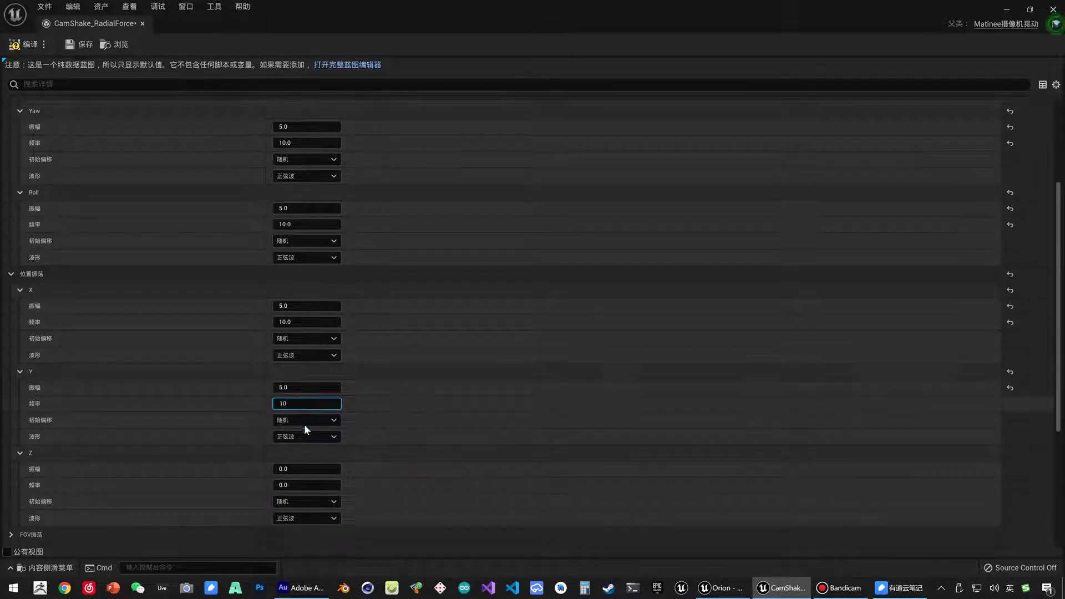
{"action": "left_click", "coordinate": [287, 416]}
{"action": "type", "text": "5"}
{"action": "key", "text": "Return"}
Step: Compile the CamShake_RadialForce Blueprint and close its editor
{"action": "scroll", "coordinate": [320, 408], "scroll_direction": "down", "scroll_amount": 5}
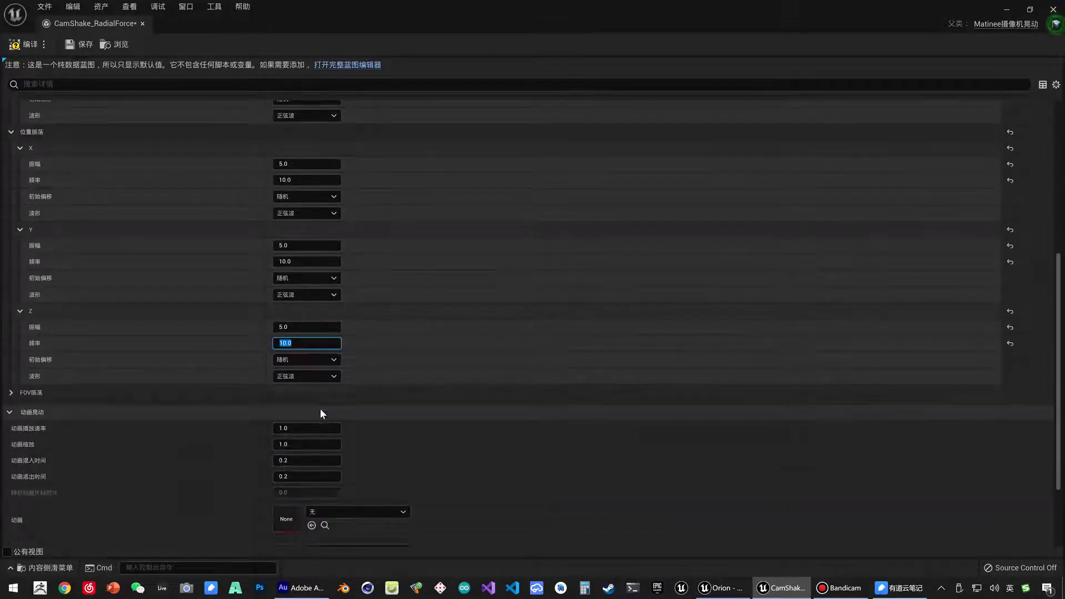
{"action": "scroll", "coordinate": [321, 408], "scroll_direction": "down", "scroll_amount": 3}
{"action": "scroll", "coordinate": [320, 401], "scroll_direction": "down", "scroll_amount": 3}
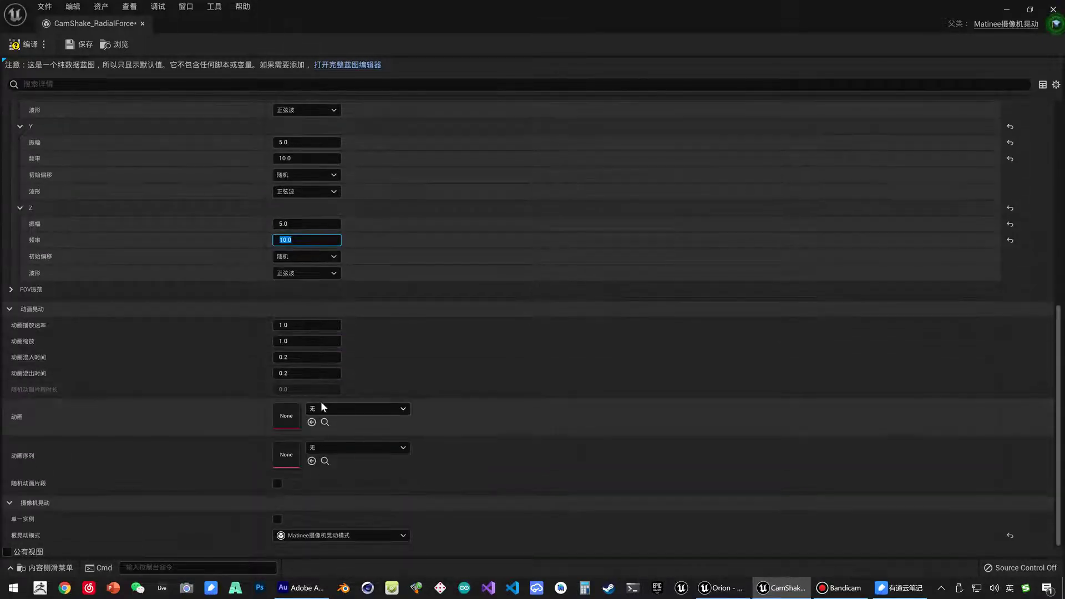
{"action": "left_click", "coordinate": [26, 48]}
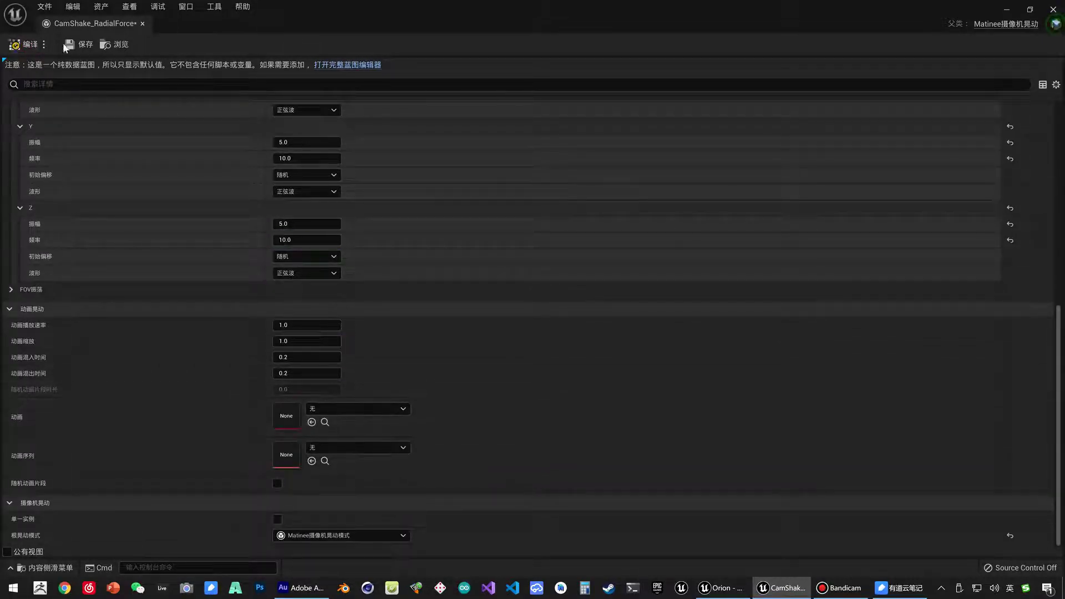
{"action": "left_click", "coordinate": [142, 23]}
Step: In OrionCharacter's event graph, move the nodes after Spawn Emitter right to make room
{"action": "key", "text": "ctrl+space"}
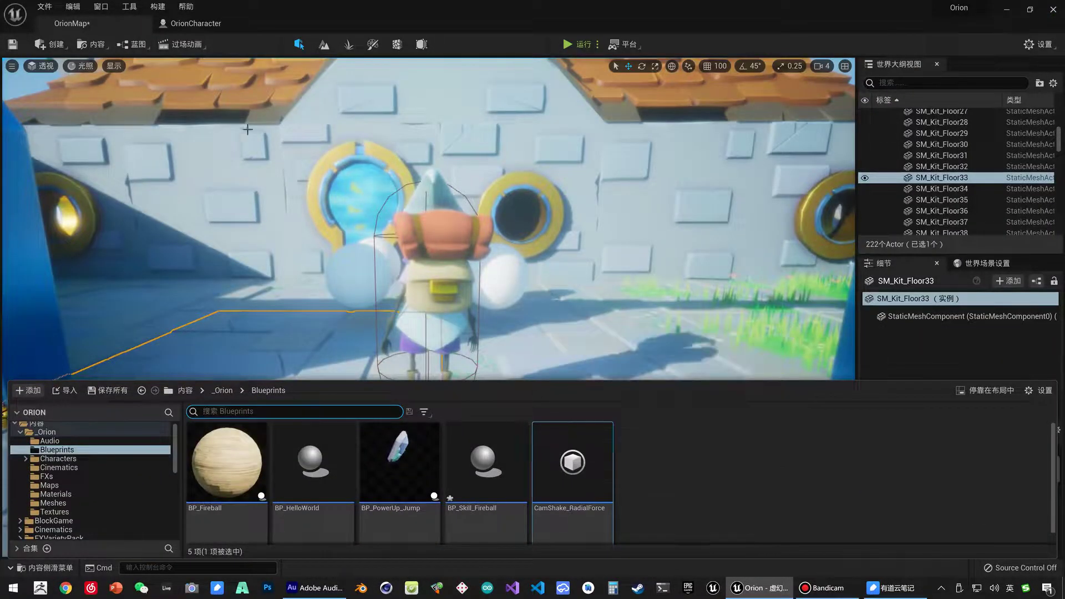
{"action": "left_click", "coordinate": [195, 23]}
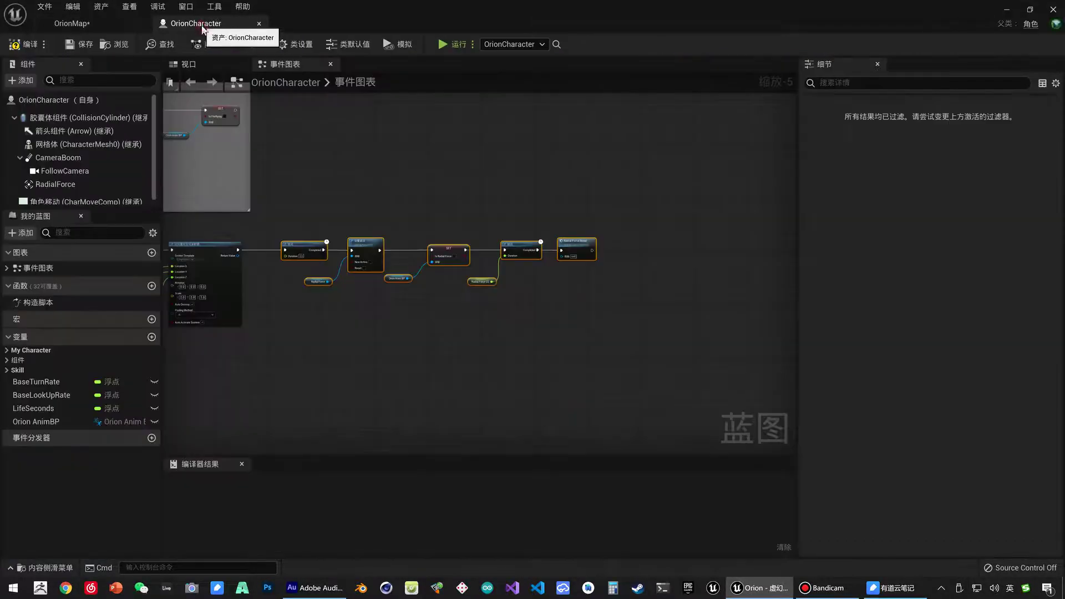
{"action": "scroll", "coordinate": [452, 244], "scroll_direction": "up", "scroll_amount": 3}
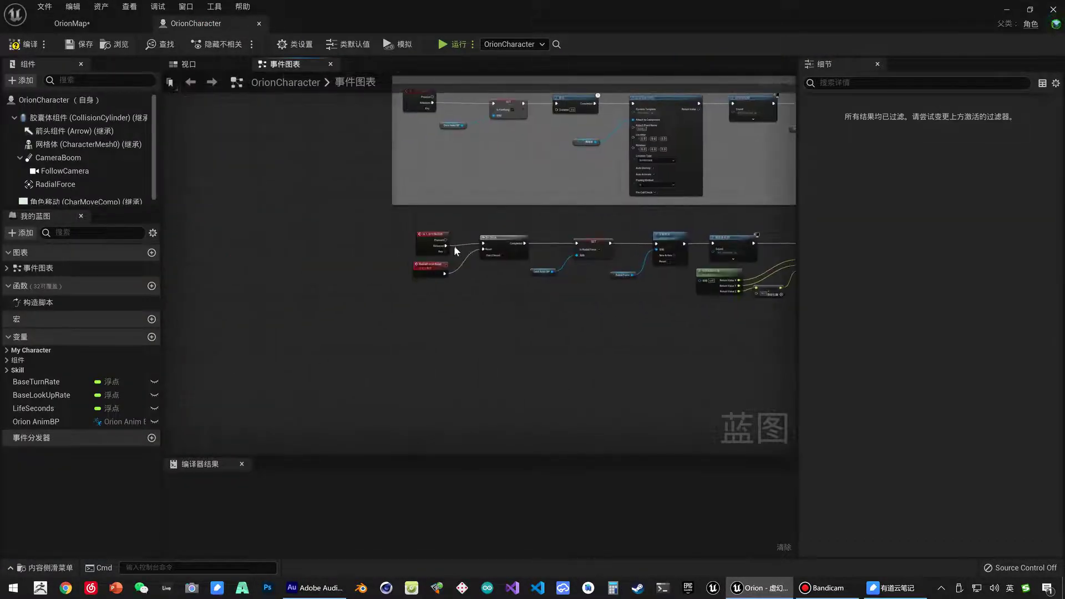
{"action": "mouse_move", "coordinate": [450, 242]}
{"action": "right_mouse_down"}
{"action": "mouse_move", "coordinate": [347, 226]}
{"action": "mouse_move", "coordinate": [273, 236]}
{"action": "right_mouse_up"}
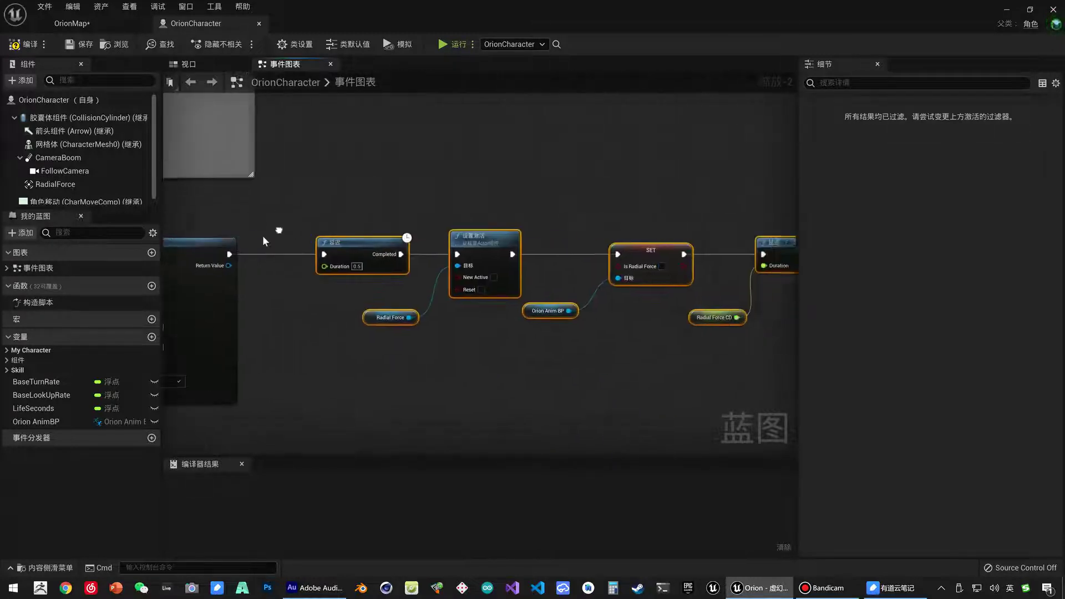
{"action": "right_click_drag", "start_coordinate": [368, 244], "coordinate": [512, 217]}
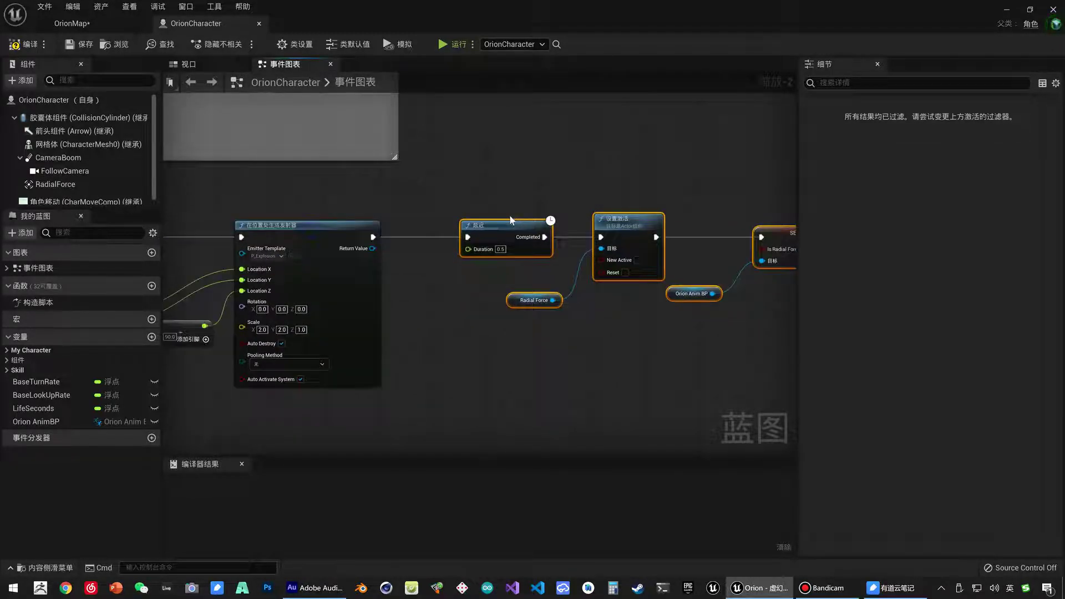
{"action": "scroll", "coordinate": [511, 219], "scroll_direction": "down", "scroll_amount": 1}
{"action": "scroll", "coordinate": [515, 221], "scroll_direction": "down", "scroll_amount": 1}
{"action": "scroll", "coordinate": [519, 222], "scroll_direction": "down", "scroll_amount": 1}
{"action": "scroll", "coordinate": [524, 224], "scroll_direction": "down", "scroll_amount": 1}
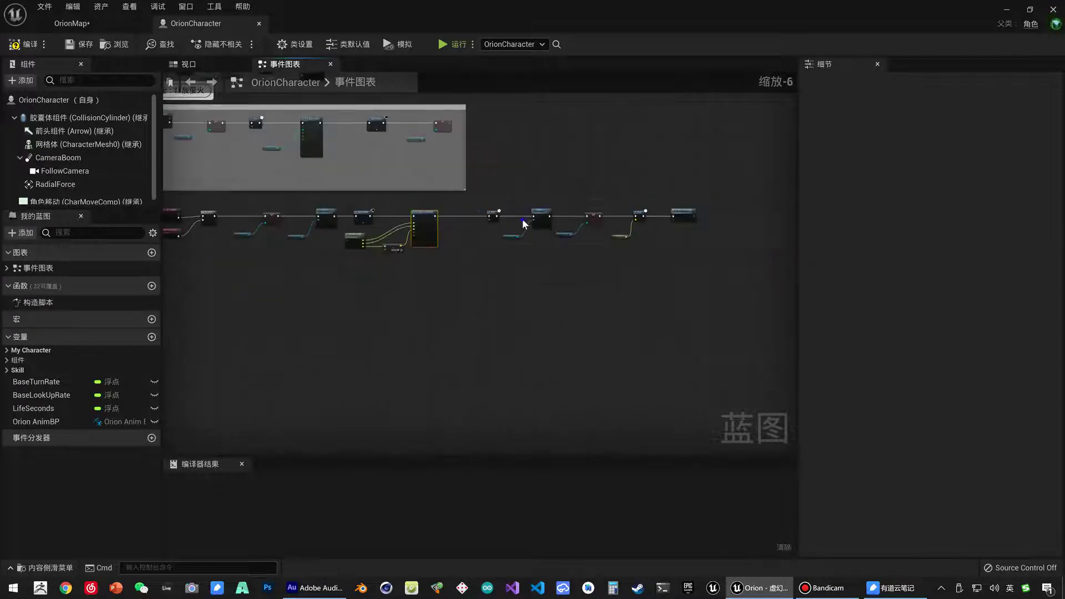
{"action": "scroll", "coordinate": [523, 223], "scroll_direction": "up", "scroll_amount": 2}
{"action": "scroll", "coordinate": [424, 204], "scroll_direction": "up", "scroll_amount": 2}
{"action": "left_click_drag", "start_coordinate": [408, 195], "coordinate": [772, 317]}
{"action": "scroll", "coordinate": [535, 326], "scroll_direction": "up", "scroll_amount": 2}
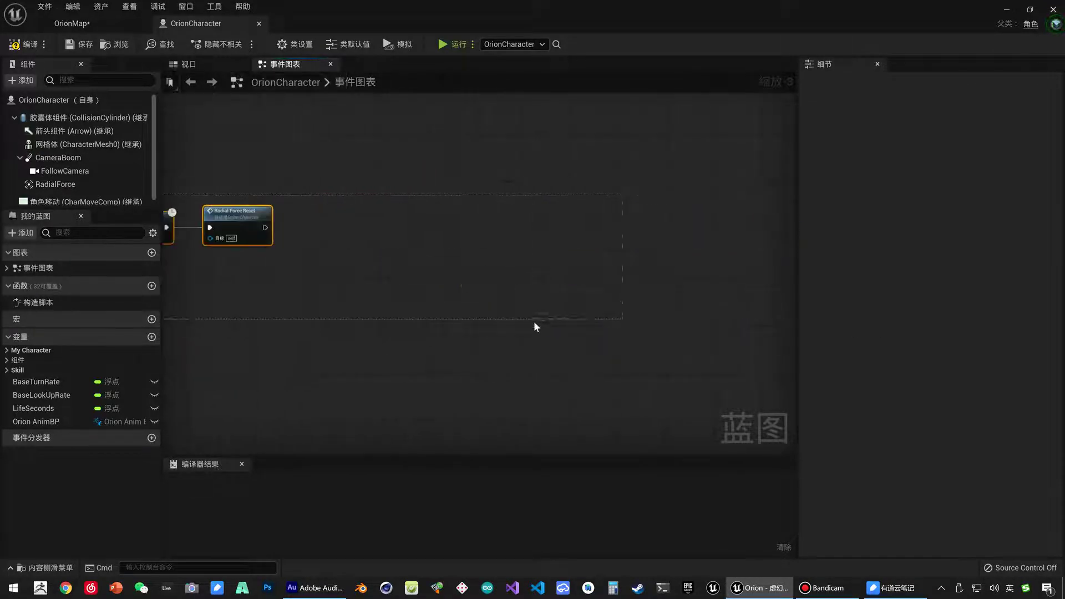
{"action": "scroll", "coordinate": [514, 250], "scroll_direction": "up", "scroll_amount": 1}
{"action": "scroll", "coordinate": [514, 251], "scroll_direction": "up", "scroll_amount": 1}
{"action": "scroll", "coordinate": [452, 222], "scroll_direction": "up", "scroll_amount": 1}
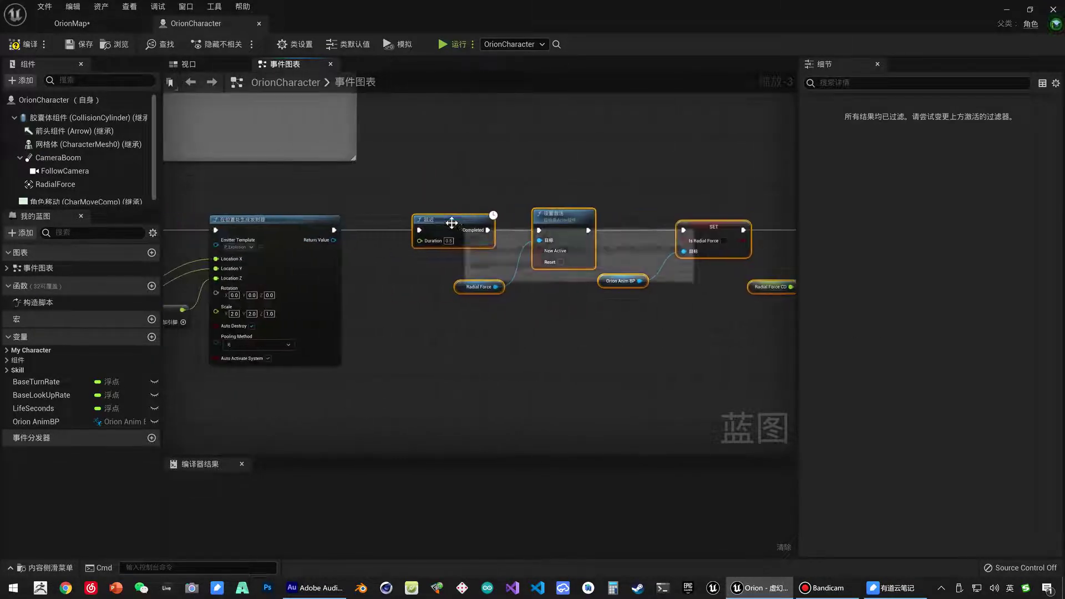
{"action": "left_click_drag", "start_coordinate": [451, 223], "coordinate": [585, 222]}
{"action": "left_click", "coordinate": [438, 233]}
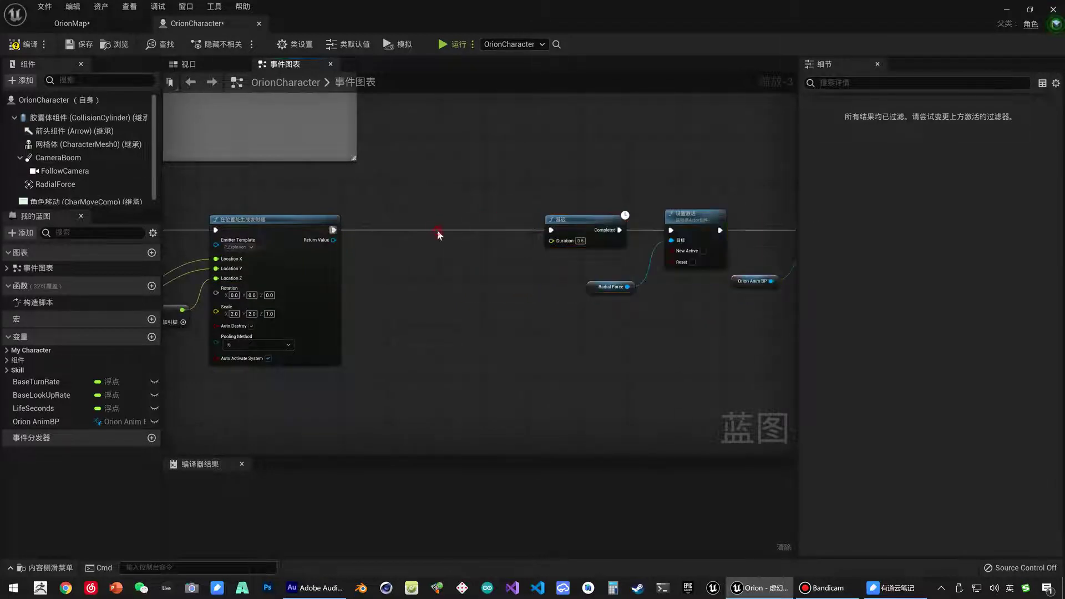
{"action": "scroll", "coordinate": [444, 232], "scroll_direction": "up", "scroll_amount": 1}
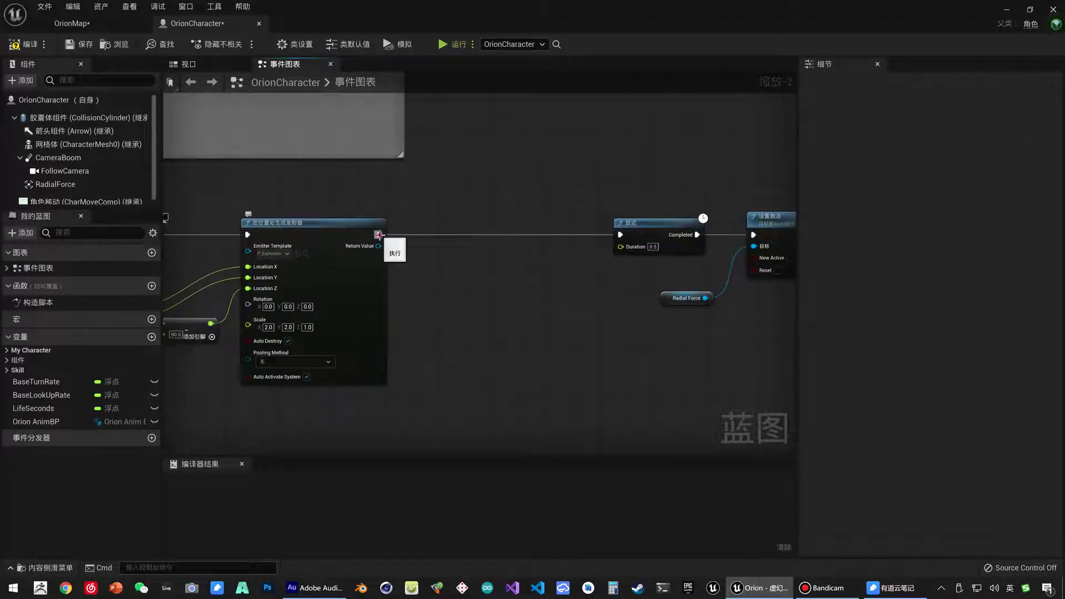
Step: Add a Start Matinee Camera Shake node wired after the Spawn Emitter node
{"action": "left_click_drag", "start_coordinate": [379, 234], "coordinate": [444, 233], "text": "ctrl"}
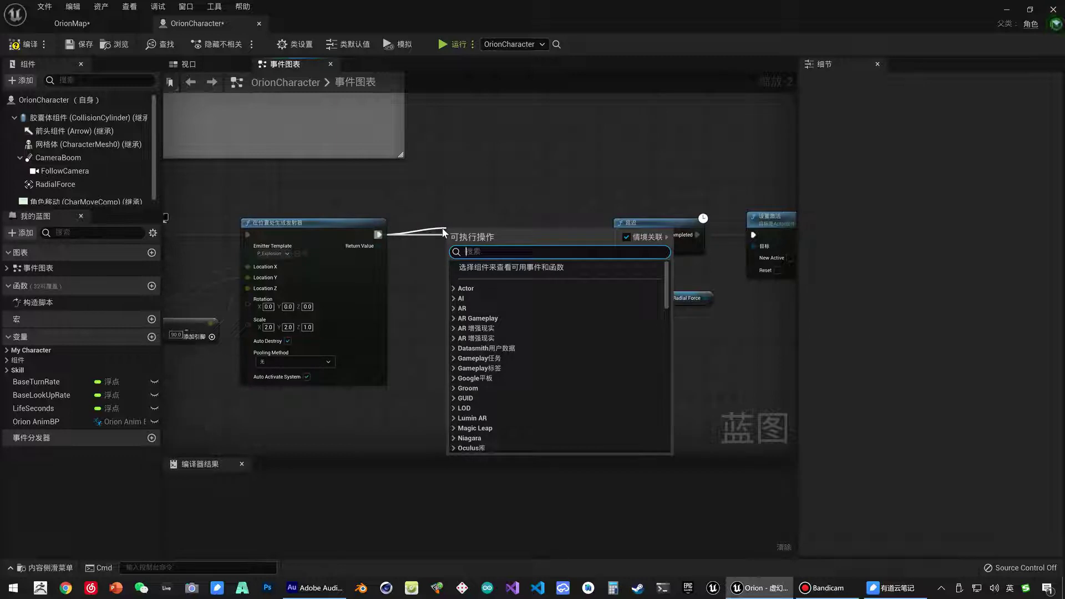
{"action": "type", "text": "shake cam"}
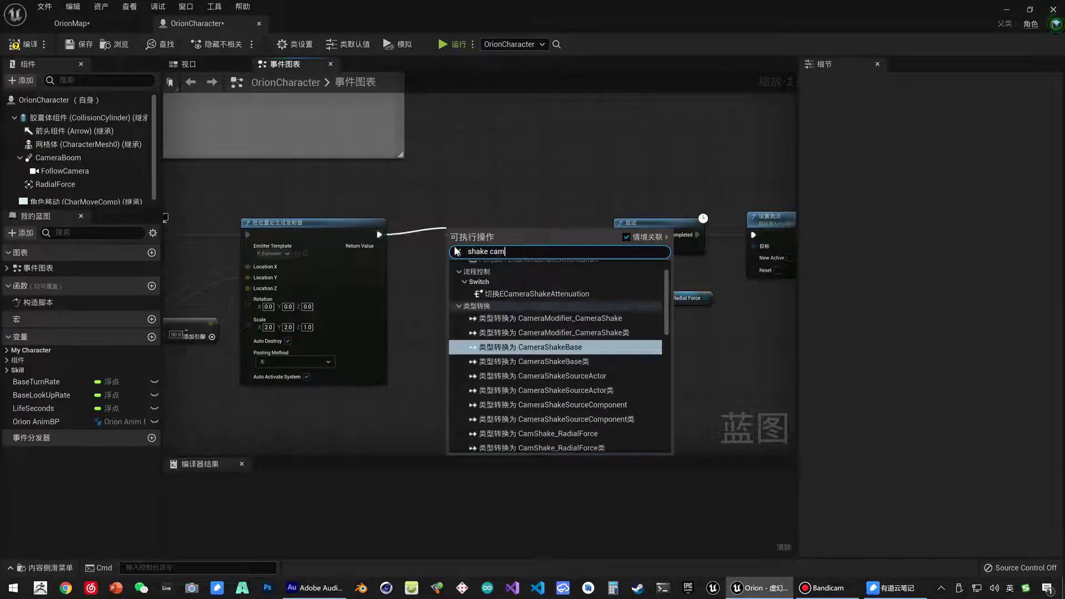
{"action": "scroll", "coordinate": [564, 358], "scroll_direction": "down", "scroll_amount": 5}
{"action": "scroll", "coordinate": [564, 357], "scroll_direction": "down", "scroll_amount": 3}
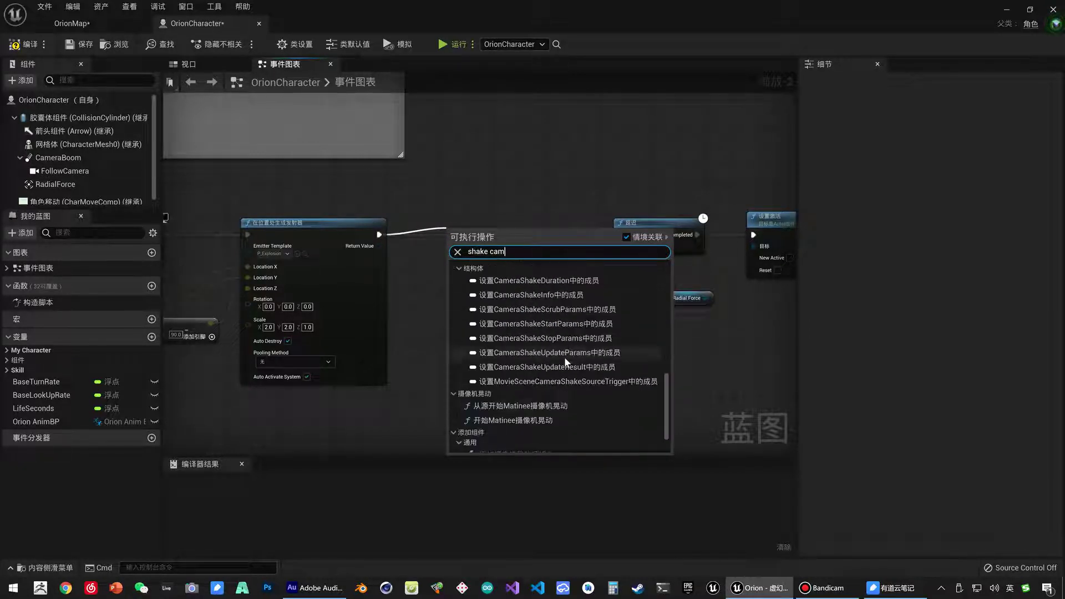
{"action": "scroll", "coordinate": [564, 357], "scroll_direction": "down", "scroll_amount": 3}
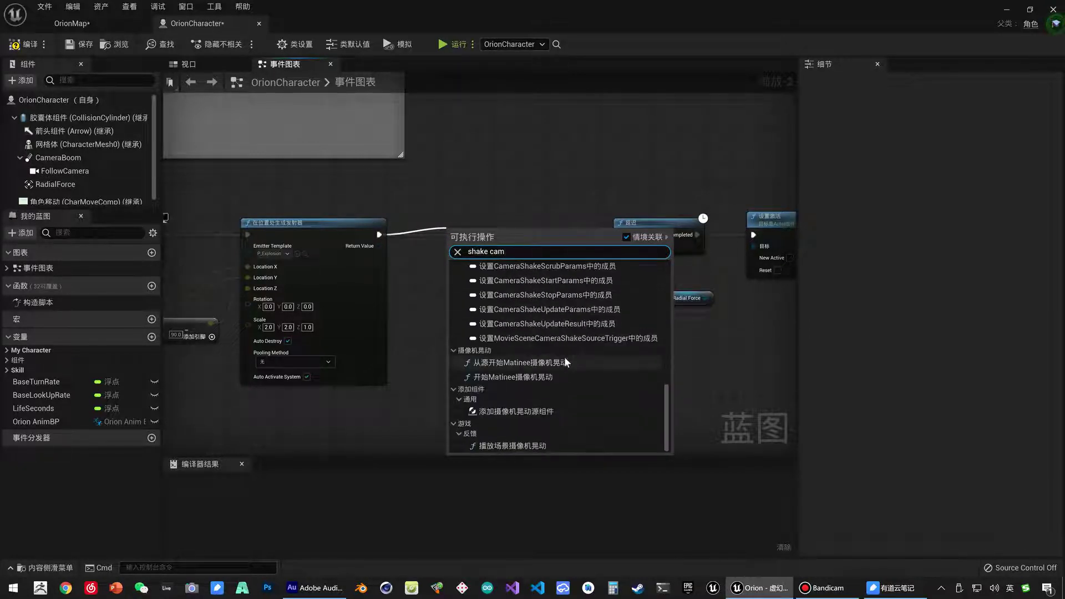
{"action": "left_click", "coordinate": [521, 378]}
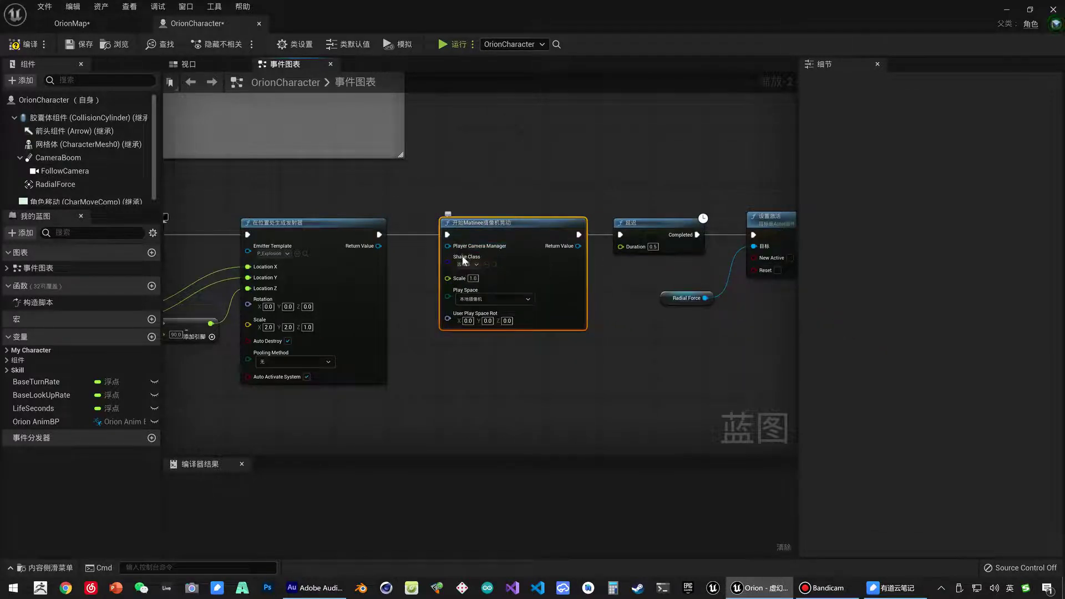
{"action": "scroll", "coordinate": [458, 251], "scroll_direction": "up", "scroll_amount": 2}
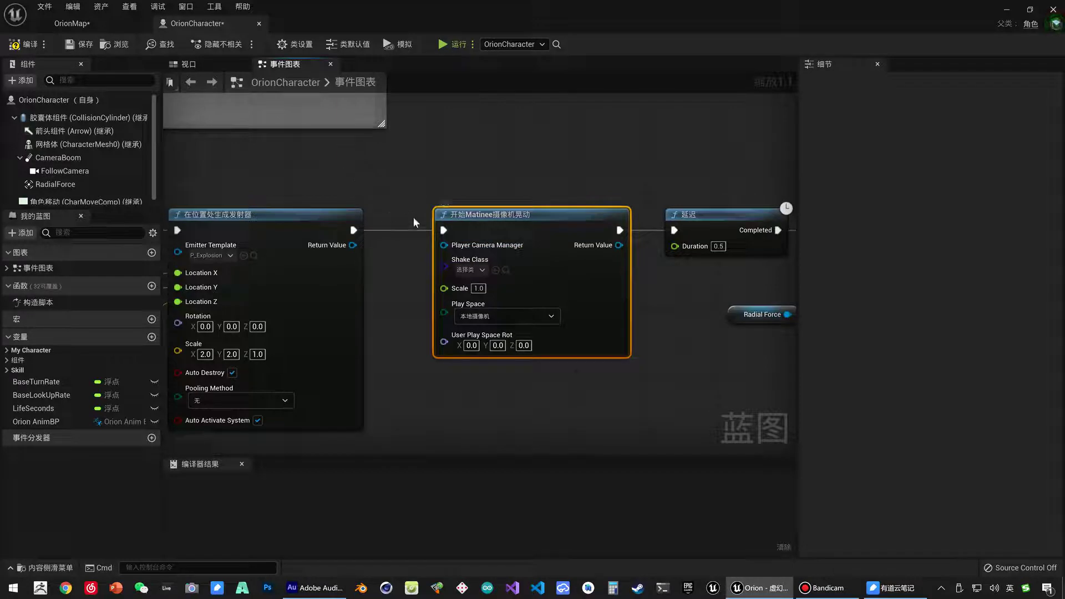
Step: Add a Get Player Camera Manager node positioned above the shake node
{"action": "right_click", "coordinate": [310, 173]}
{"action": "type", "text": "get"}
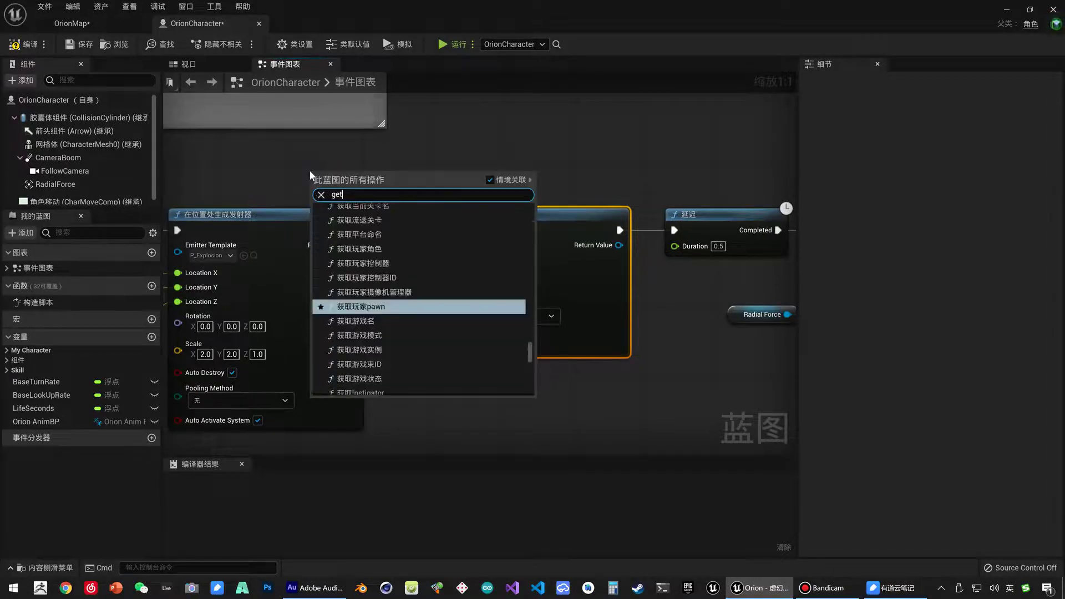
{"action": "type", "text": " player cam"}
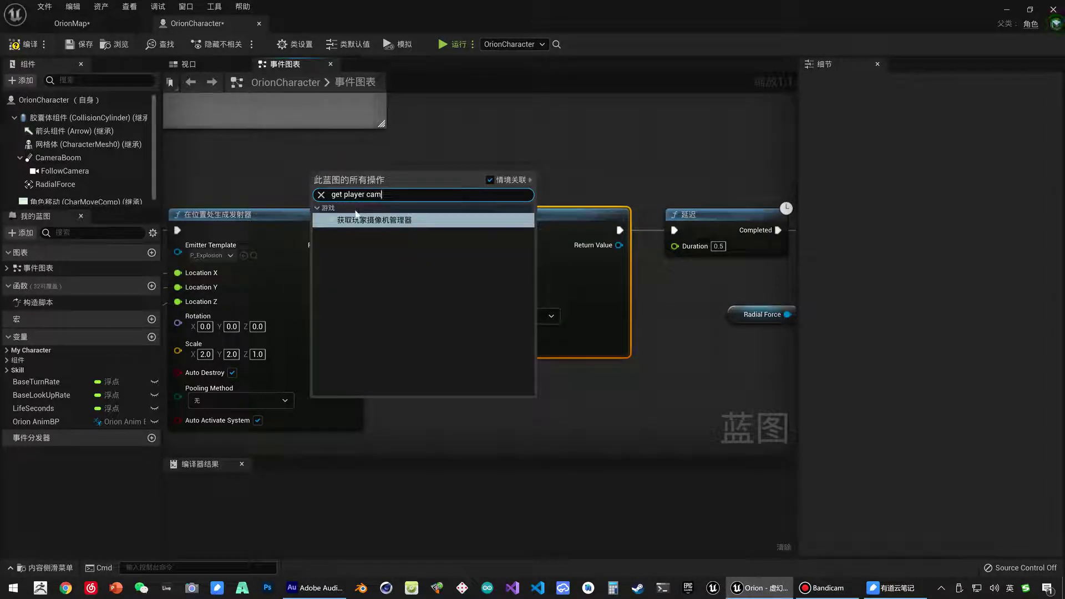
{"action": "left_click", "coordinate": [397, 222]}
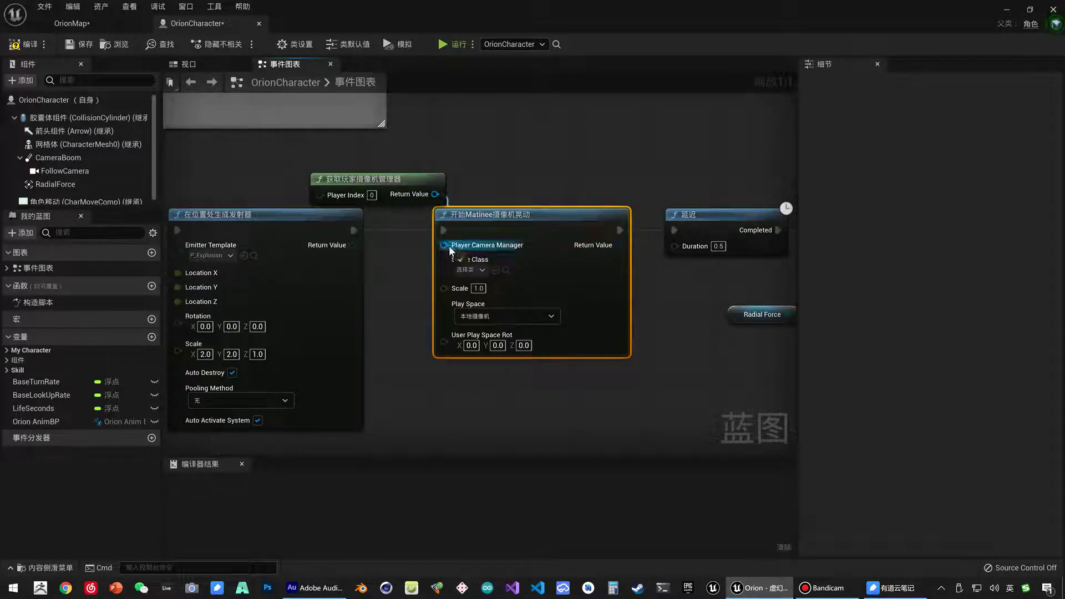
{"action": "left_click_drag", "start_coordinate": [373, 180], "coordinate": [319, 161]}
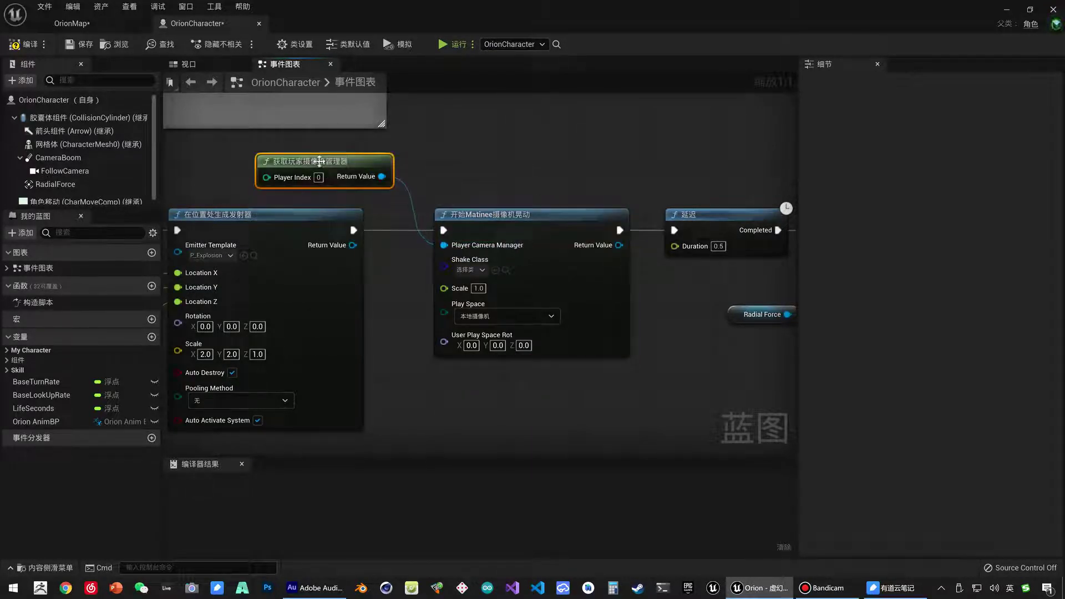
Step: Set the shake class to CamShake_RadialForce, then compile and save OrionCharacter
{"action": "left_click", "coordinate": [472, 270]}
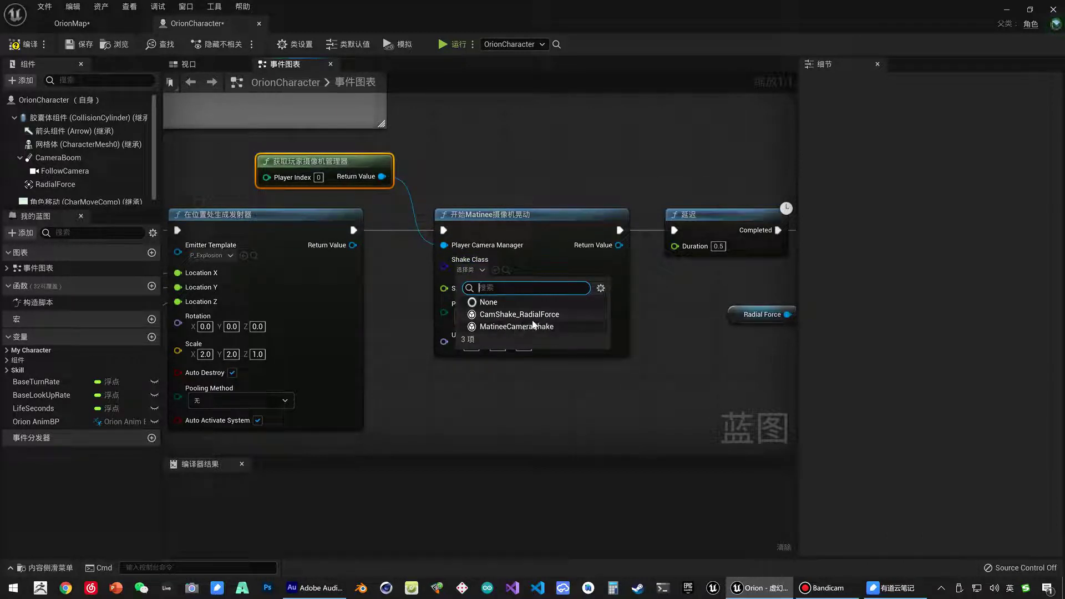
{"action": "left_click", "coordinate": [564, 316]}
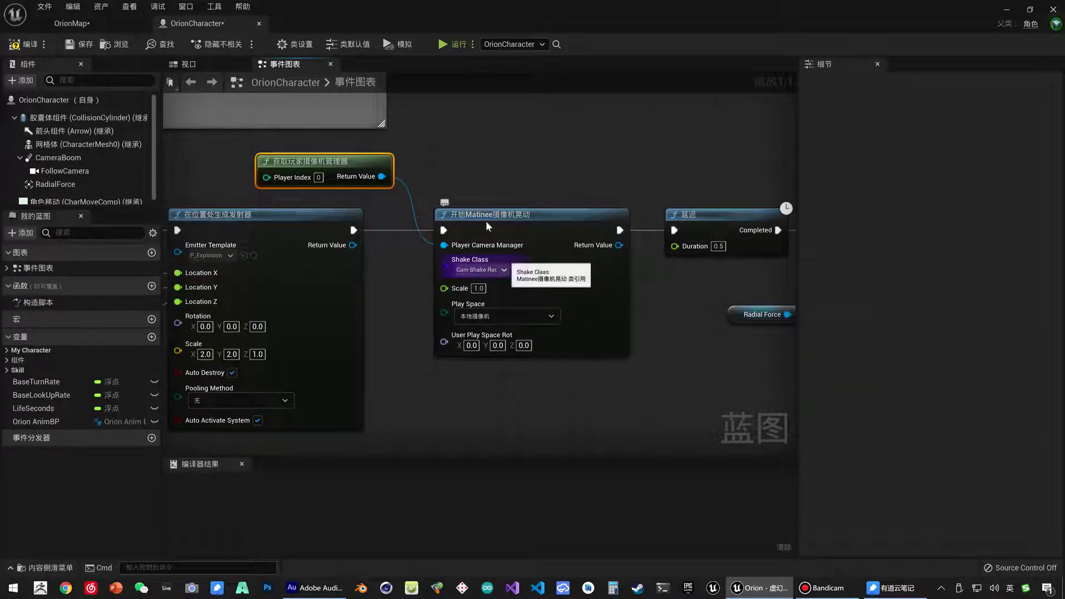
{"action": "left_click", "coordinate": [23, 44]}
{"action": "left_click", "coordinate": [78, 43]}
{"action": "left_click", "coordinate": [100, 25]}
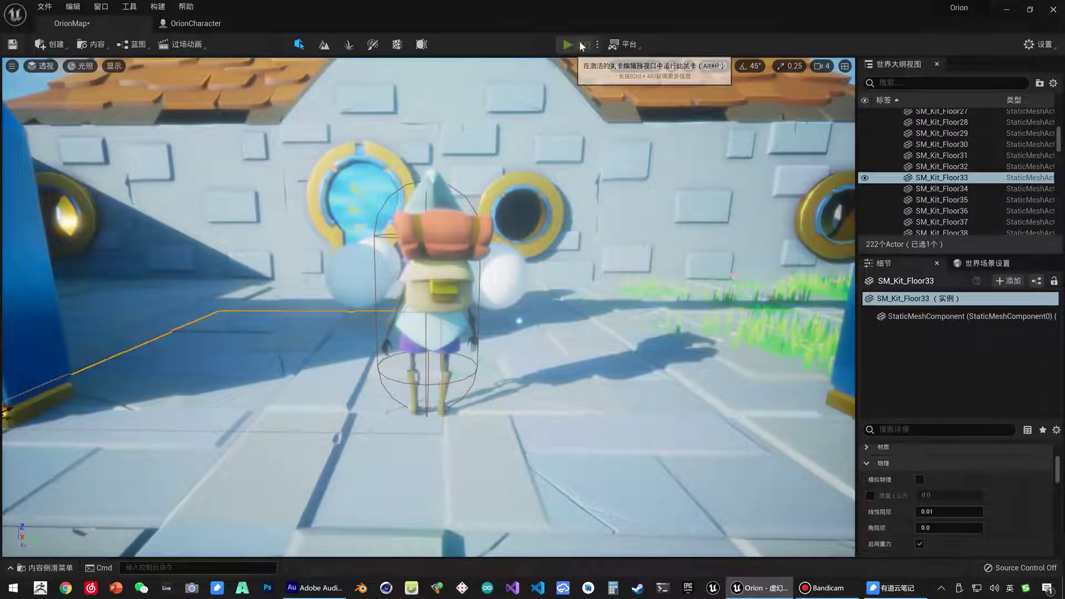
Step: Run a play-in-editor test of the shake, stop it, and show the Blueprints folder
{"action": "key", "text": "alt+p"}
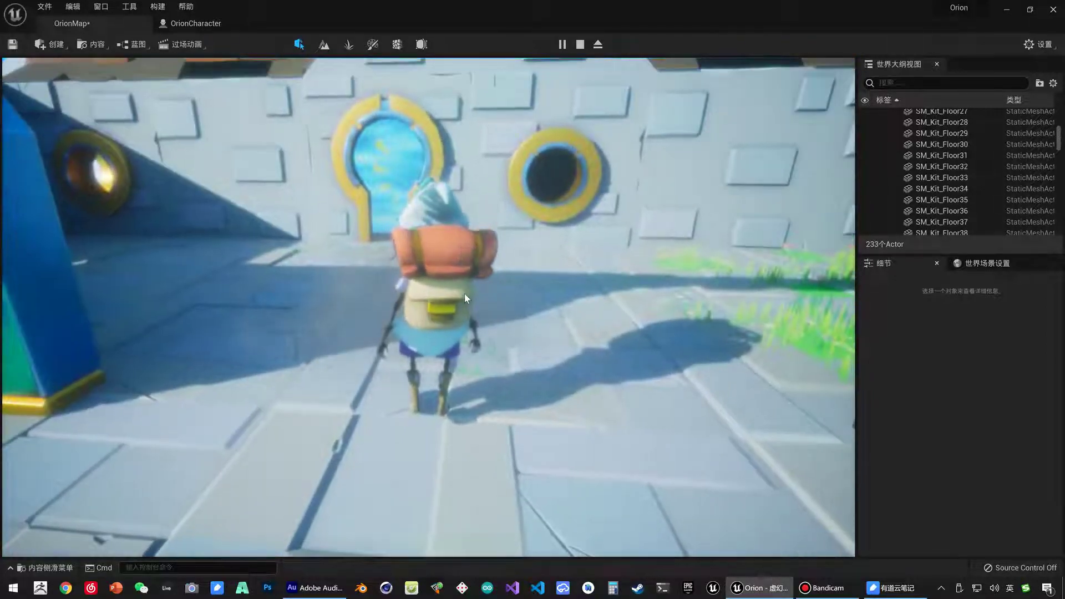
{"action": "key", "text": "Escape"}
{"action": "key", "text": "ctrl+space"}
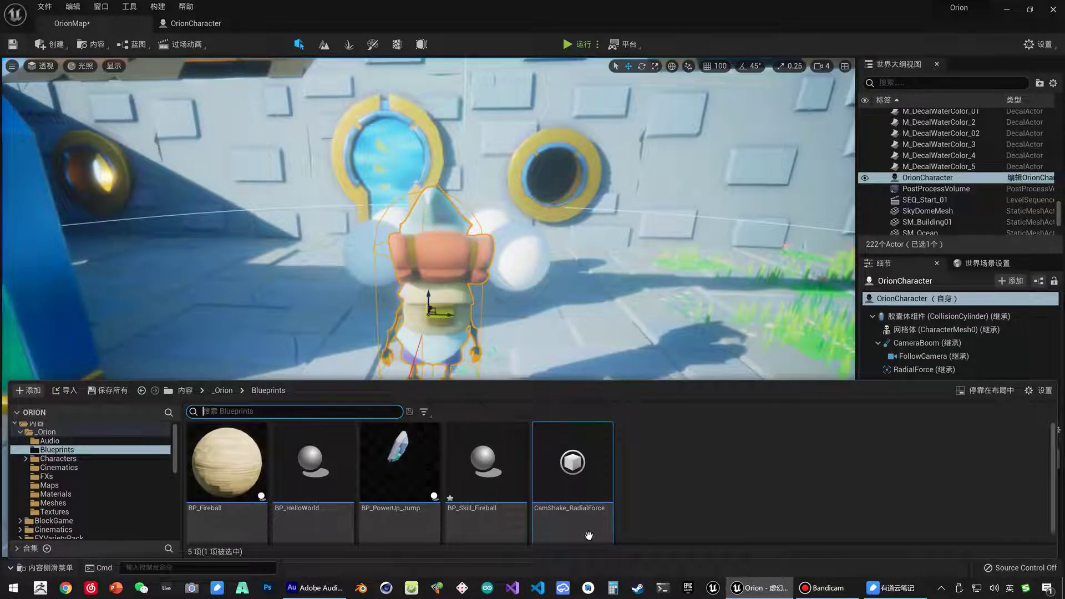
Step: Change CamShake_RadialForce's oscillation duration to 0.2 and dock its editor beside the OrionMap tab
{"action": "double_click", "coordinate": [569, 468]}
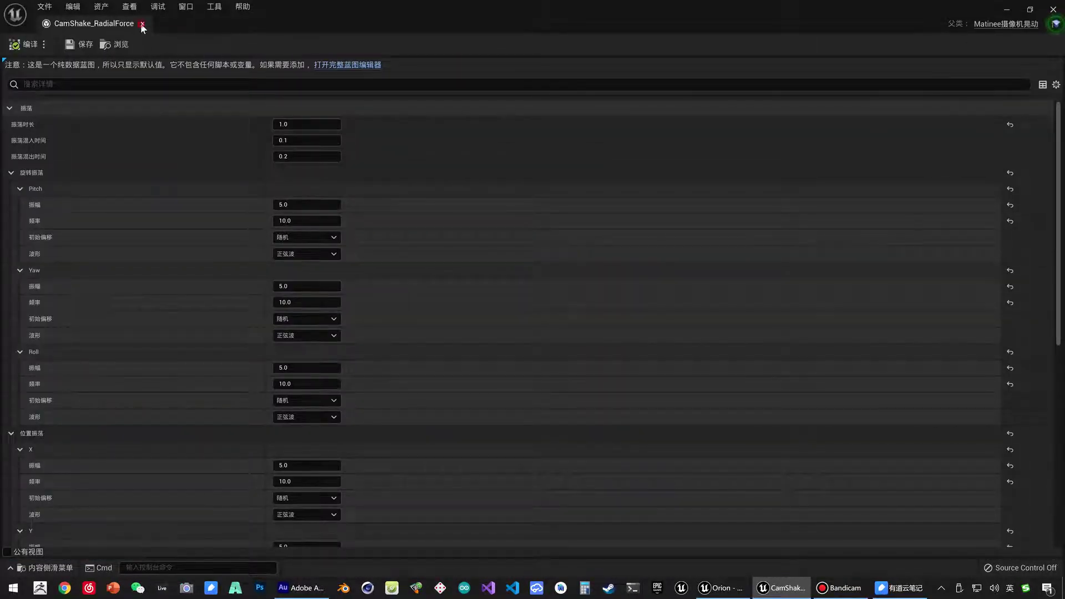
{"action": "left_click", "coordinate": [142, 25]}
{"action": "key", "text": "ctrl+space"}
{"action": "double_click", "coordinate": [571, 463]}
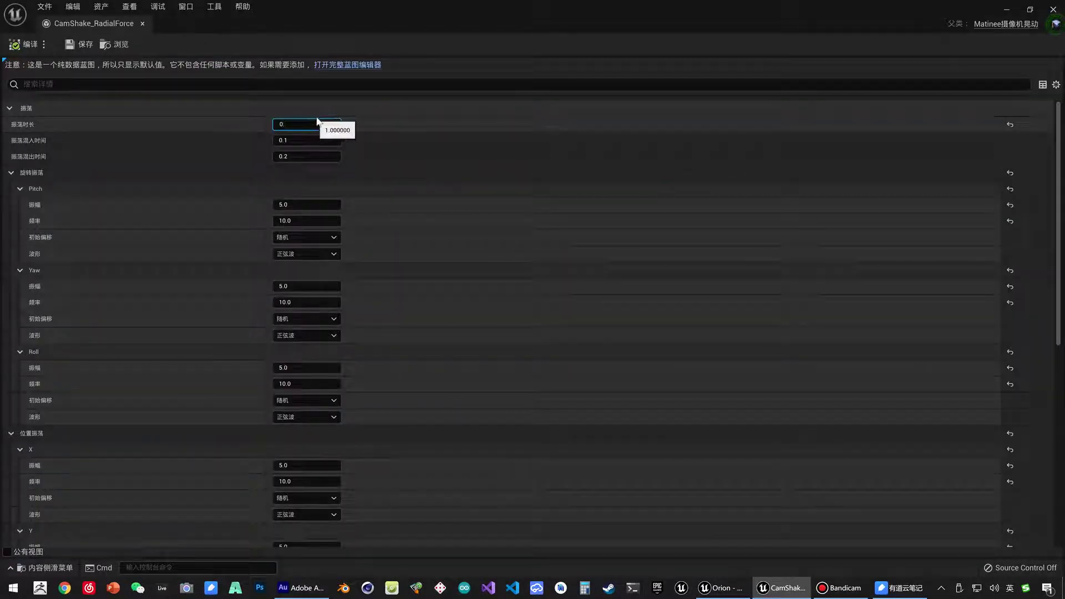
{"action": "type", "text": "2"}
{"action": "key", "text": "Return"}
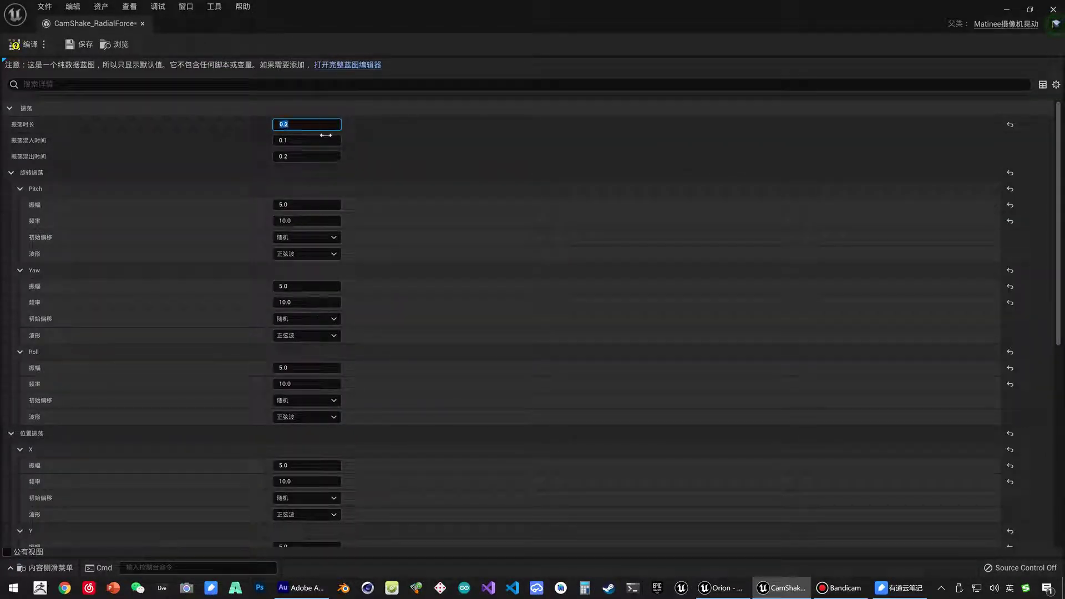
{"action": "left_click", "coordinate": [116, 25]}
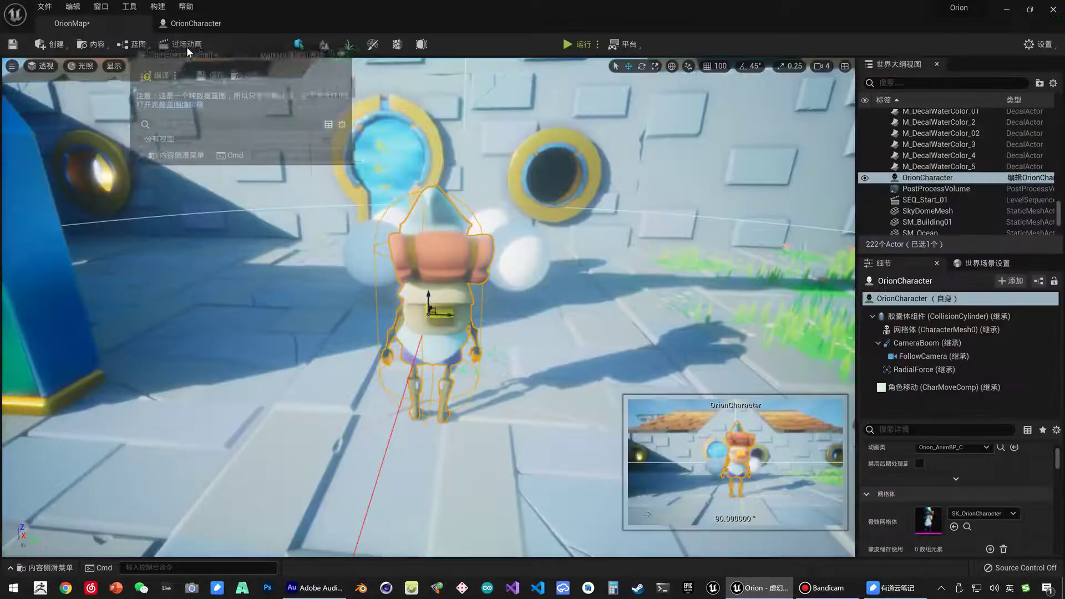
{"action": "left_click_drag", "start_coordinate": [128, 29], "coordinate": [286, 18]}
{"action": "left_click", "coordinate": [101, 21]}
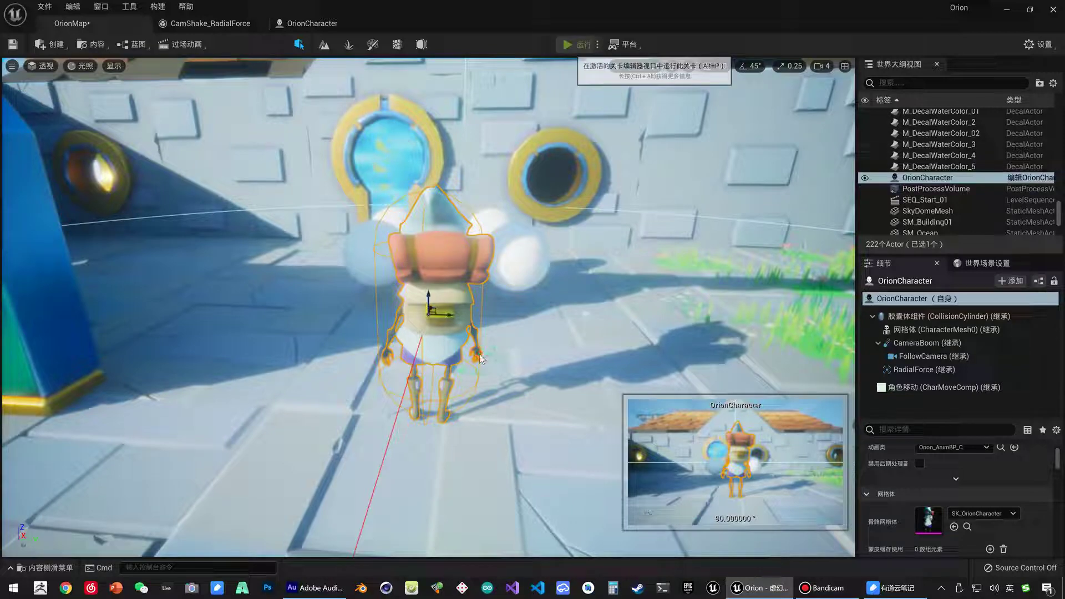
{"action": "key", "text": "alt+p"}
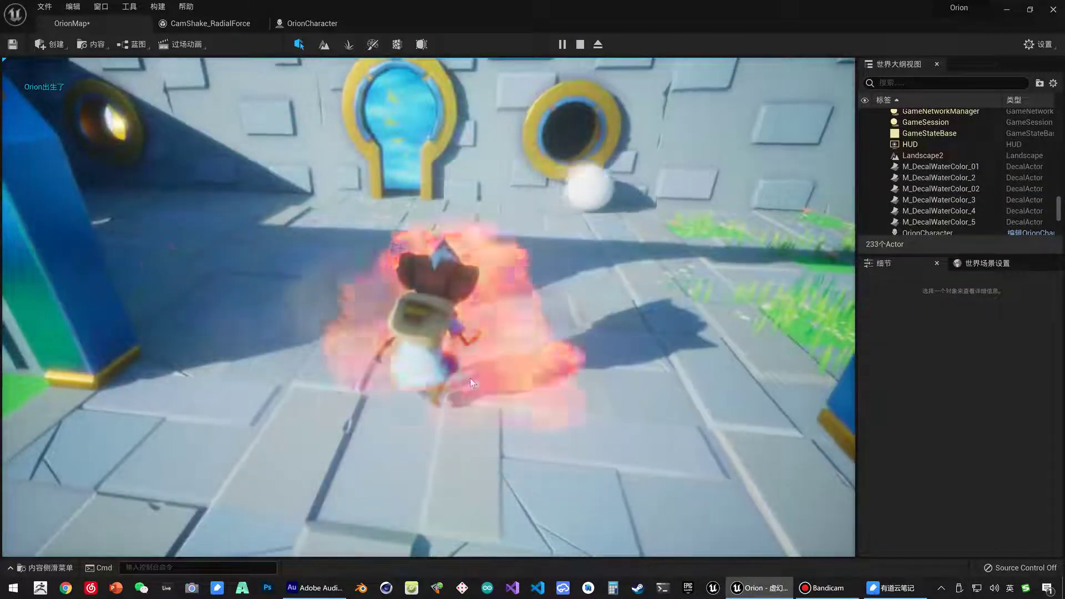
{"action": "left_click", "coordinate": [470, 383]}
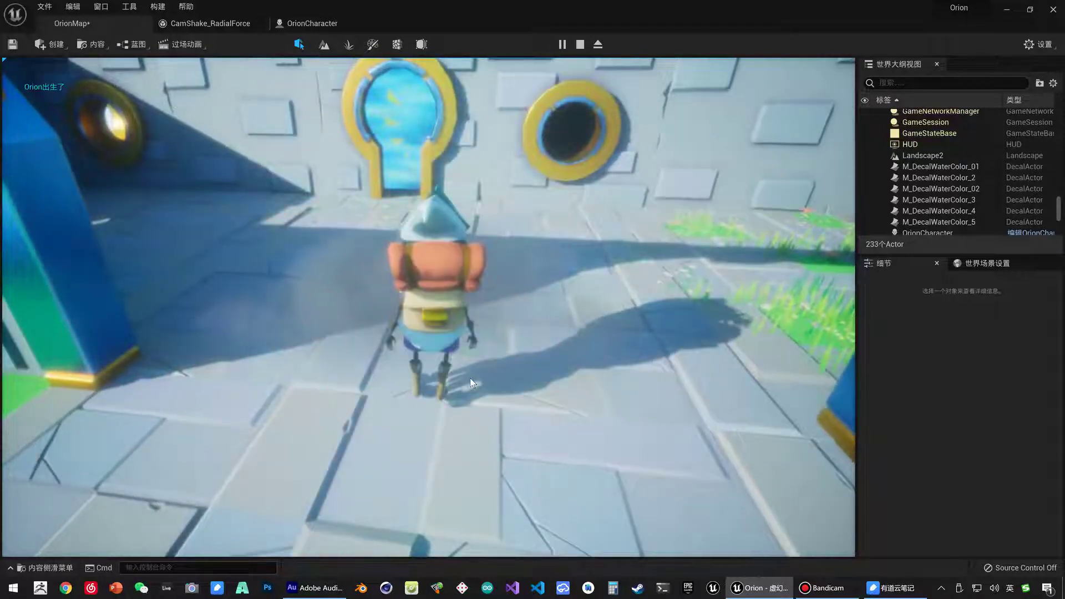
{"action": "left_click", "coordinate": [470, 383]}
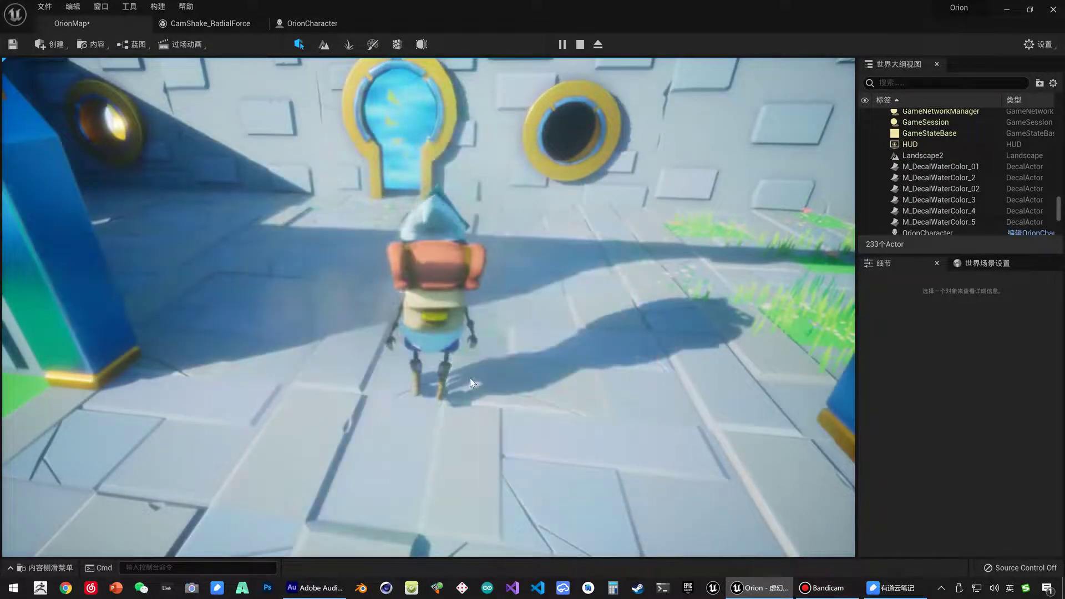
{"action": "key", "text": "Escape"}
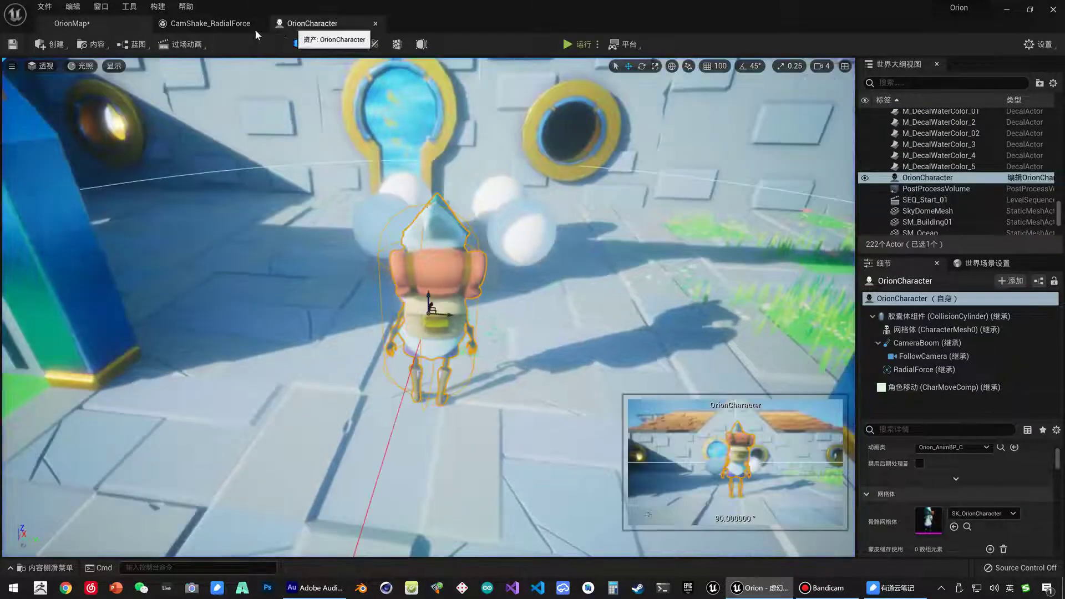
Step: Enter 50 as the Pitch, Yaw, Roll, X and Y oscillation frequencies, then return to OrionMap
{"action": "left_click", "coordinate": [244, 24]}
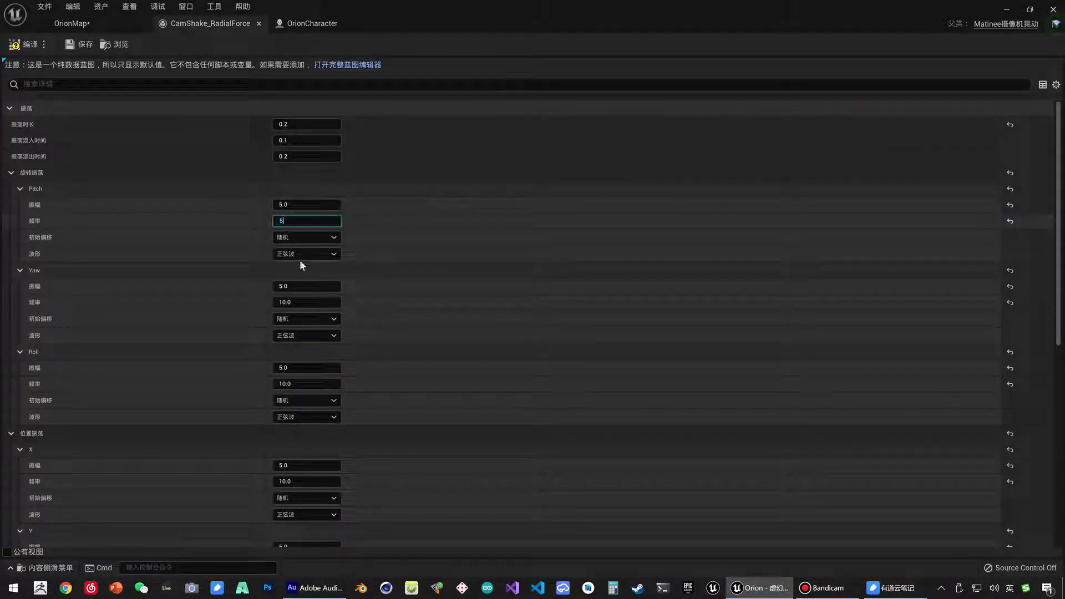
{"action": "type", "text": "00"}
{"action": "key", "text": "Tab"}
{"action": "type", "text": "50"}
{"action": "scroll", "coordinate": [299, 408], "scroll_direction": "down", "scroll_amount": 3}
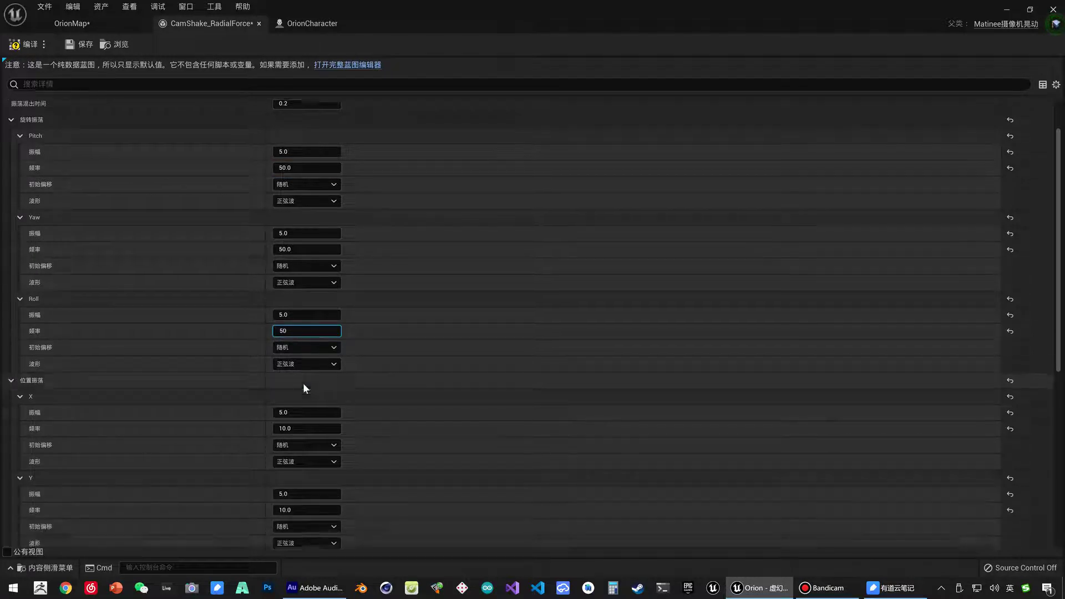
{"action": "scroll", "coordinate": [300, 411], "scroll_direction": "down", "scroll_amount": 3}
{"action": "type", "text": "50"}
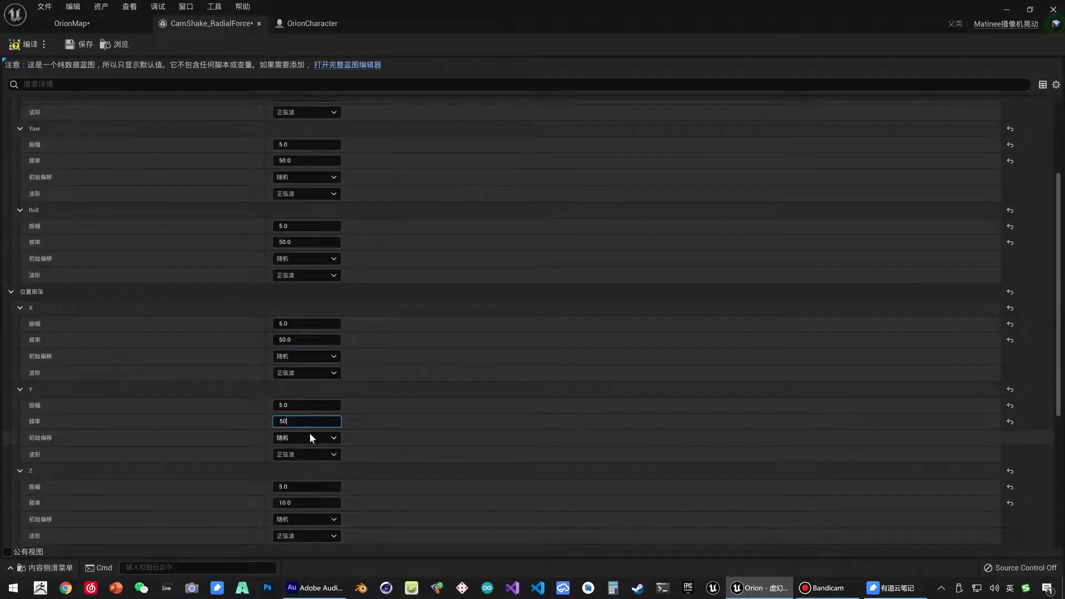
{"action": "scroll", "coordinate": [310, 434], "scroll_direction": "down", "scroll_amount": 2}
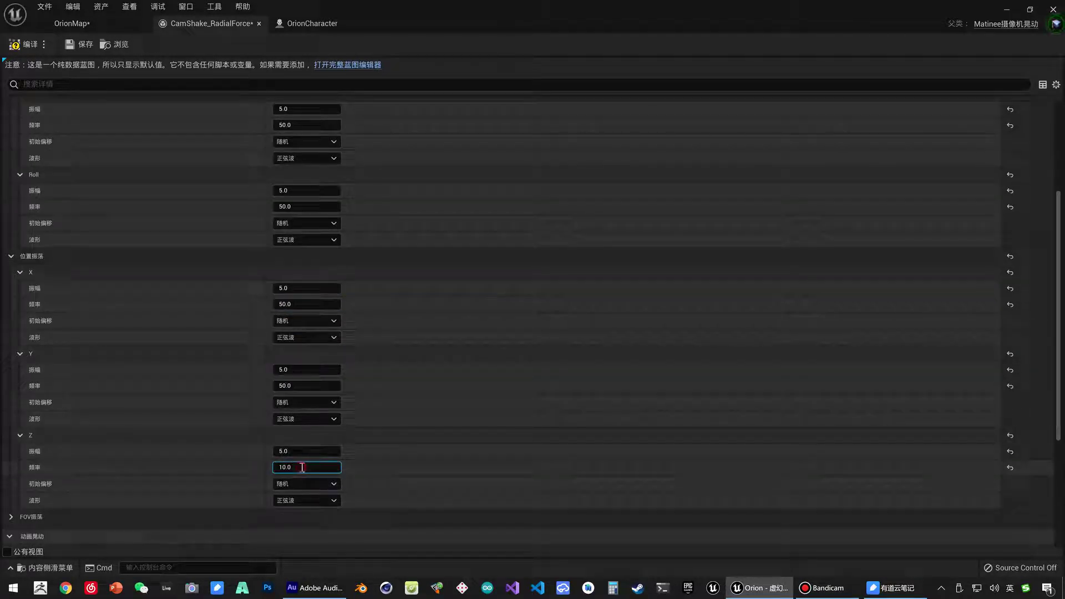
{"action": "type", "text": "50"}
{"action": "left_click", "coordinate": [150, 23]}
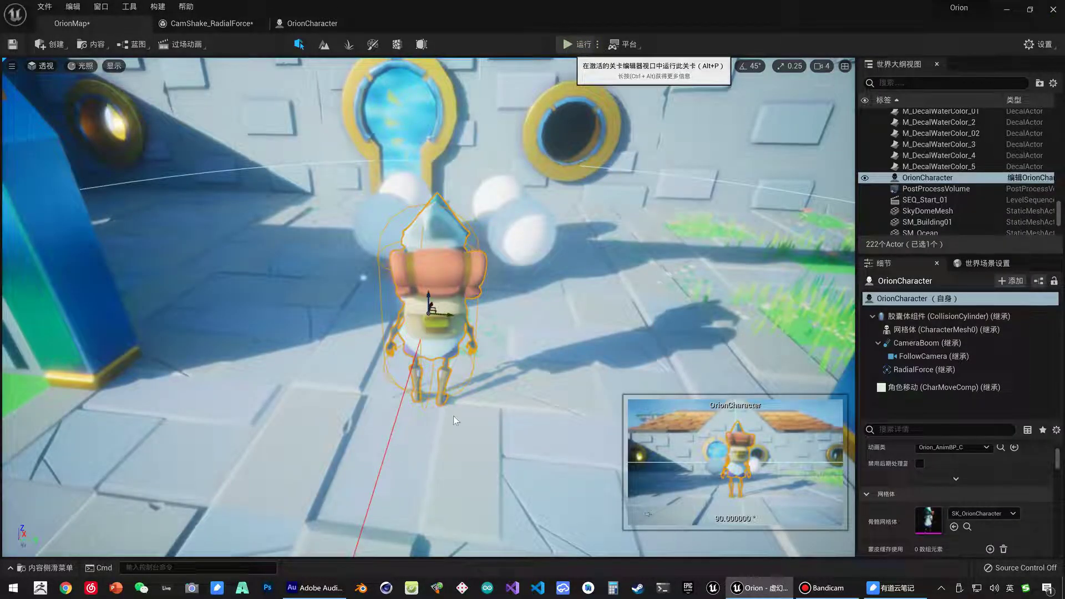
{"action": "key", "text": "alt+p"}
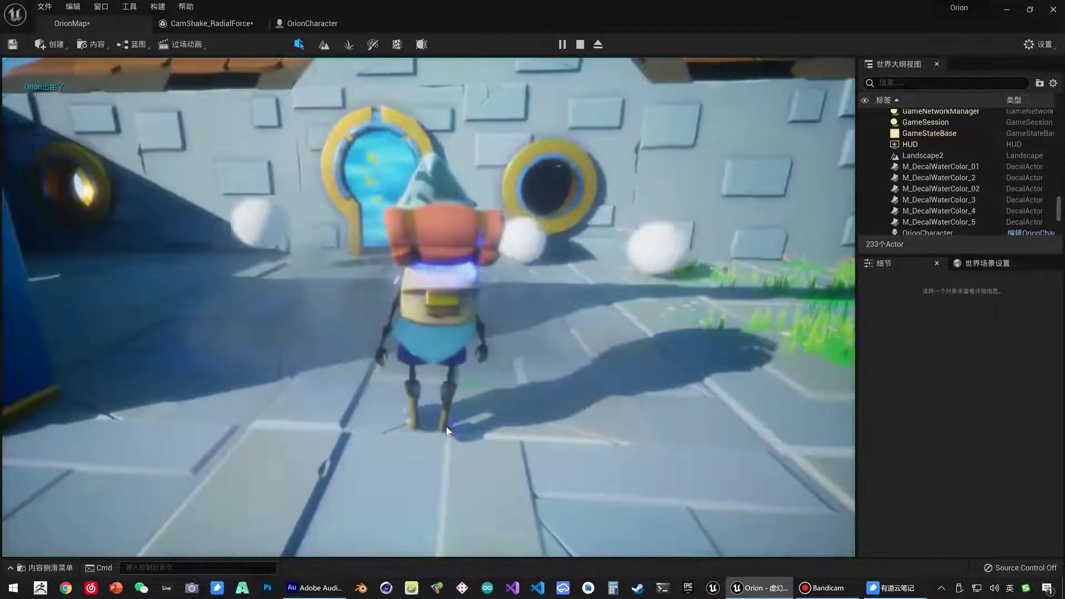
{"action": "left_click", "coordinate": [448, 423]}
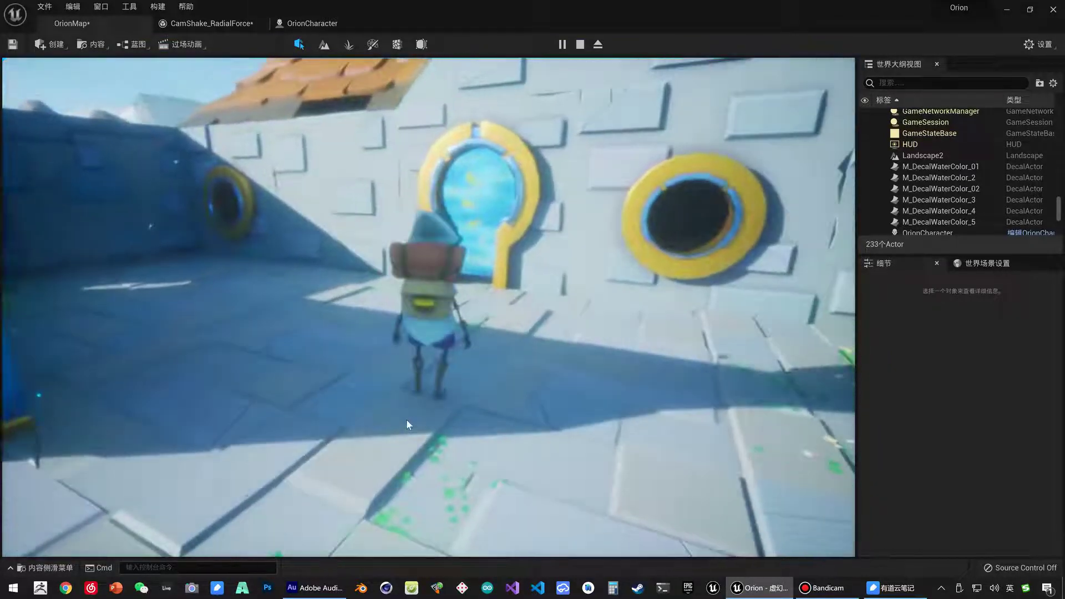
{"action": "left_click", "coordinate": [407, 422]}
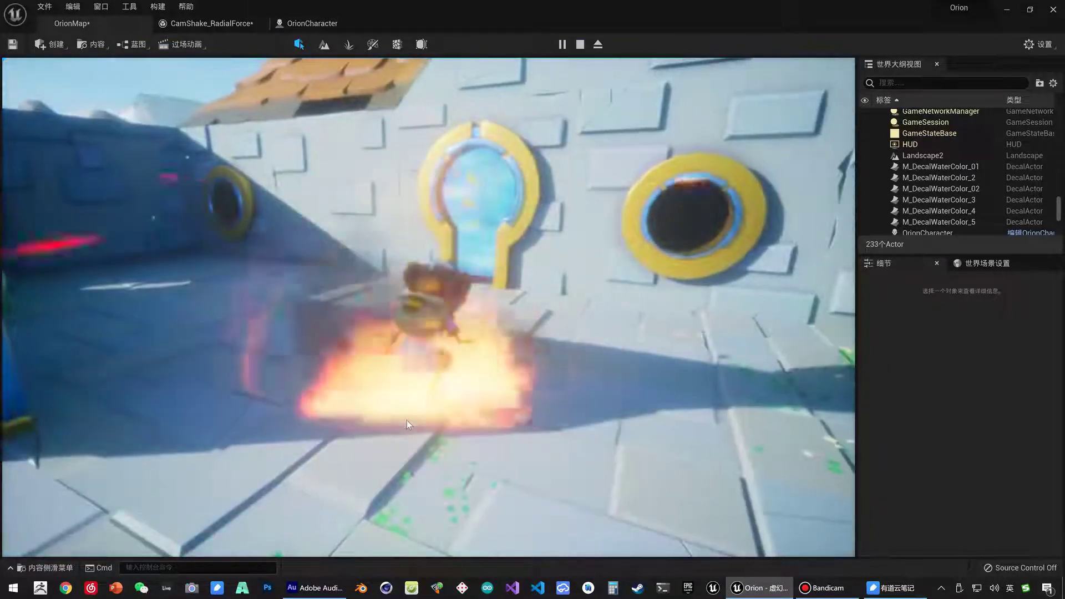
Step: Stop the play test and type 30 into the Pitch, Yaw, Roll, X and Y frequency fields
{"action": "key", "text": "Escape"}
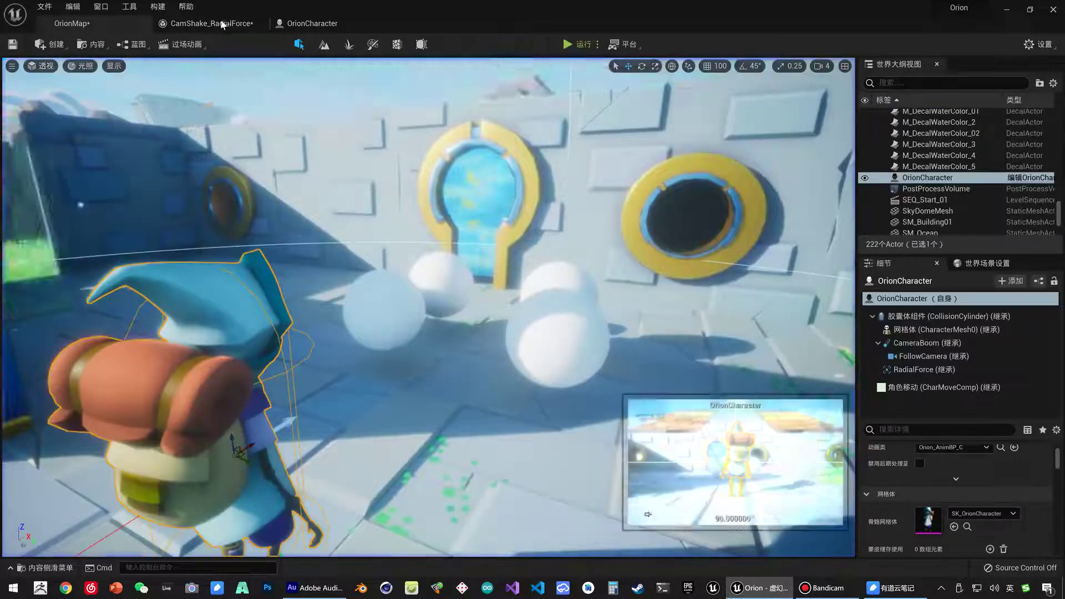
{"action": "left_click", "coordinate": [222, 25]}
{"action": "scroll", "coordinate": [338, 169], "scroll_direction": "up", "scroll_amount": 5}
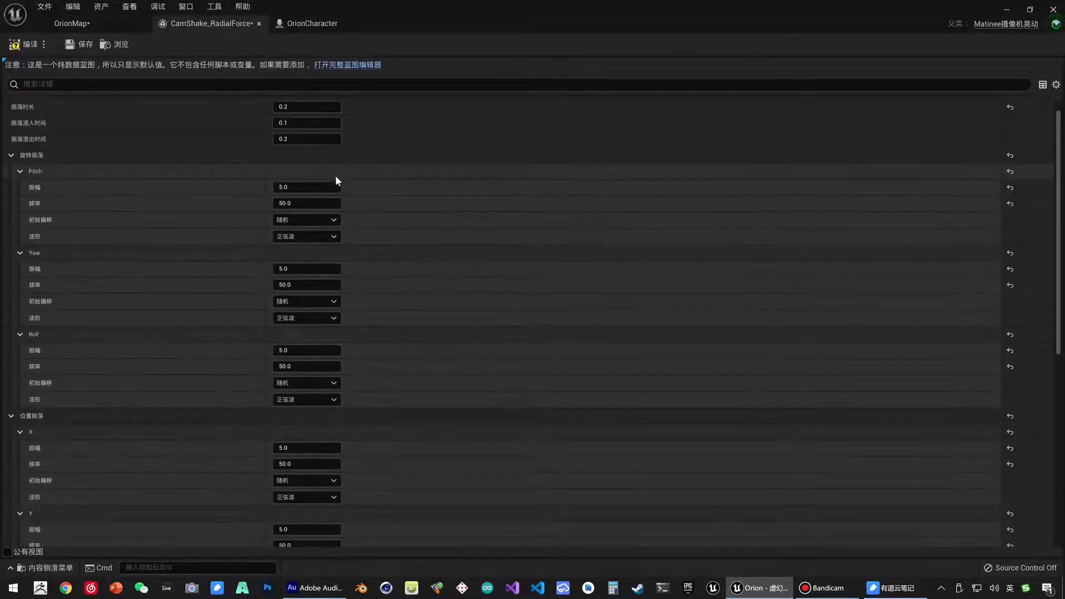
{"action": "left_click", "coordinate": [302, 222]}
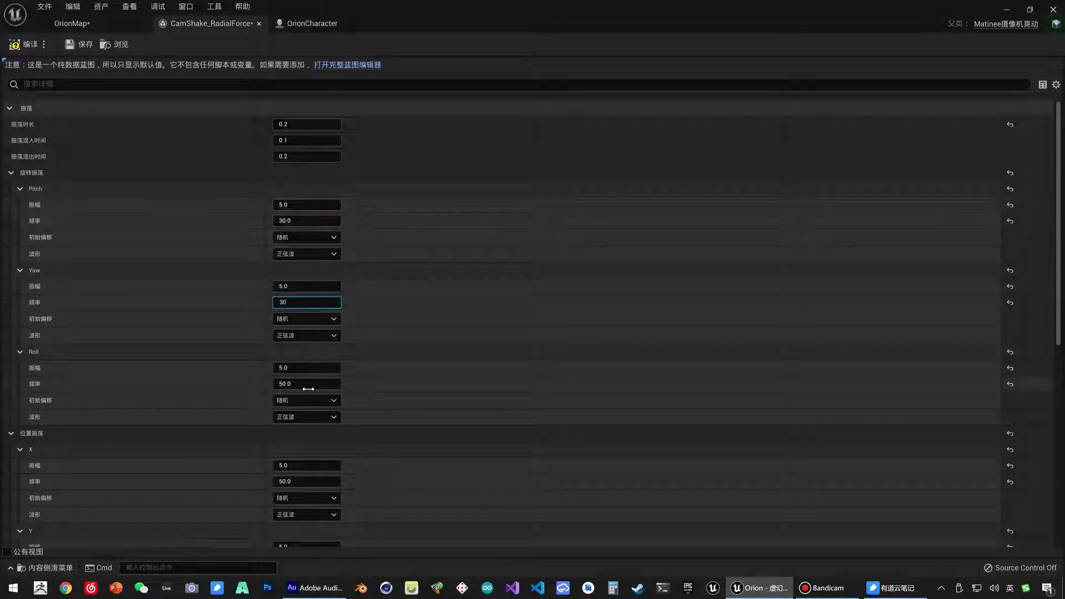
{"action": "type", "text": "30"}
{"action": "scroll", "coordinate": [308, 387], "scroll_direction": "down", "scroll_amount": 2}
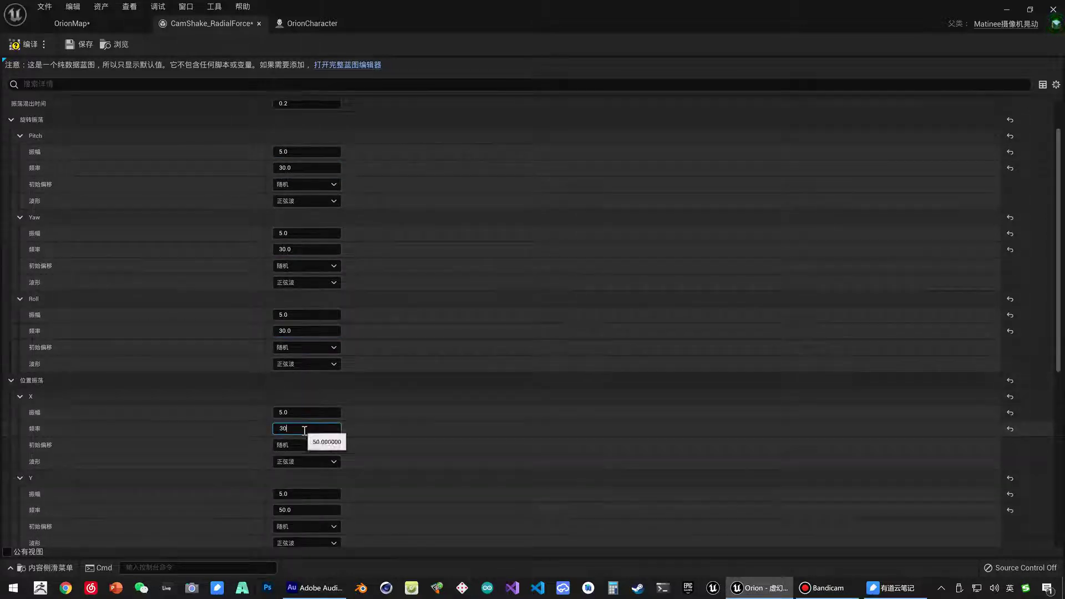
{"action": "scroll", "coordinate": [304, 431], "scroll_direction": "down", "scroll_amount": 1}
{"action": "left_click", "coordinate": [305, 475]}
{"action": "type", "text": "30"}
{"action": "scroll", "coordinate": [304, 474], "scroll_direction": "down", "scroll_amount": 3}
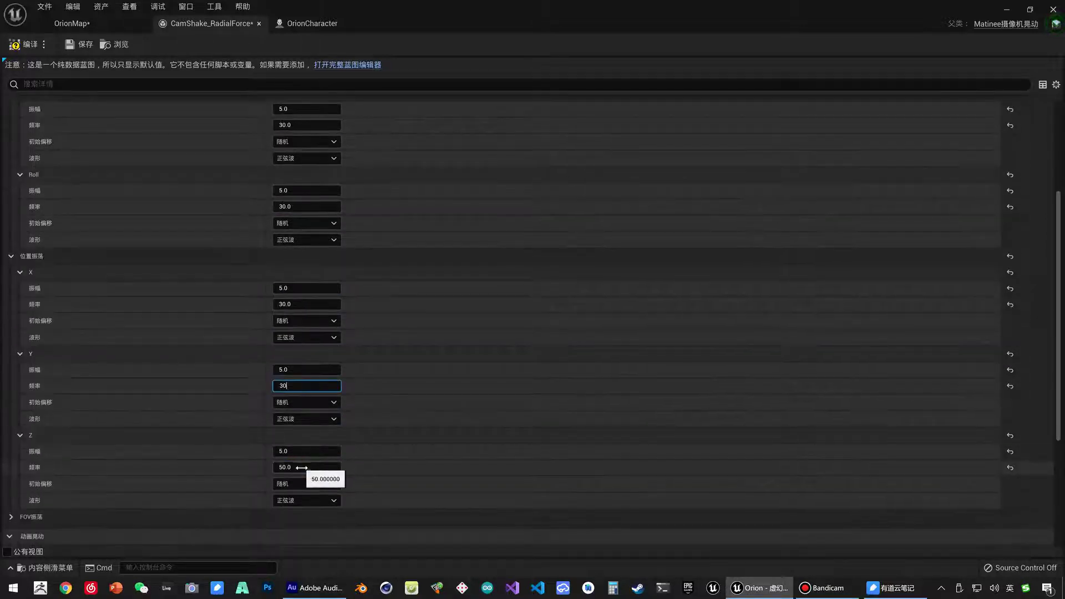
{"action": "scroll", "coordinate": [321, 213], "scroll_direction": "up", "scroll_amount": 3}
{"action": "scroll", "coordinate": [321, 166], "scroll_direction": "up", "scroll_amount": 2}
{"action": "left_click", "coordinate": [319, 126]}
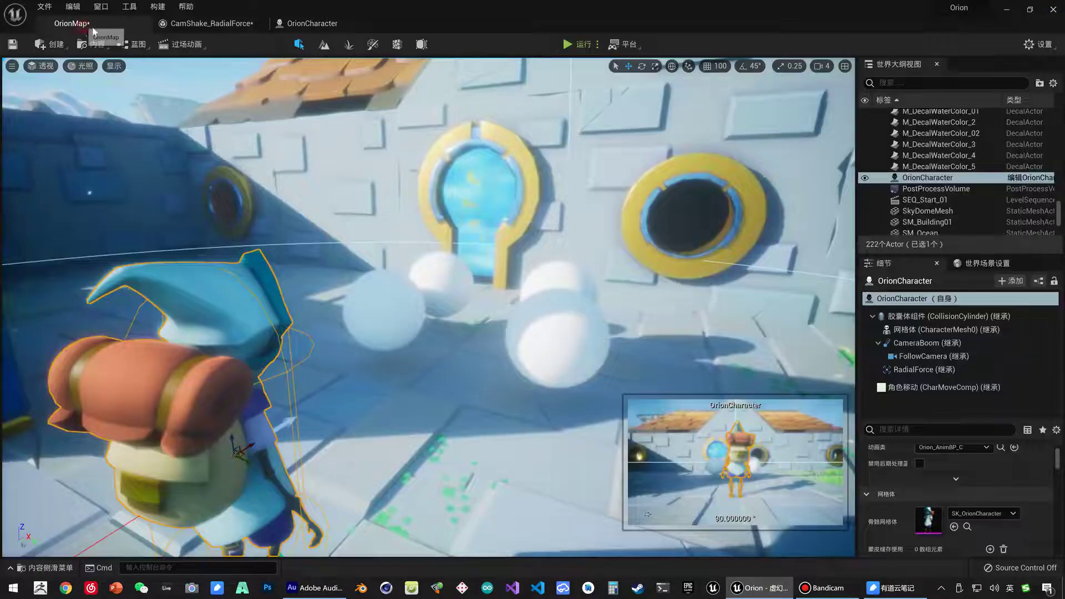
Step: Drag the OrionMap level tab to bring that level back into view
{"action": "left_click_drag", "start_coordinate": [72, 23], "coordinate": [549, 34]}
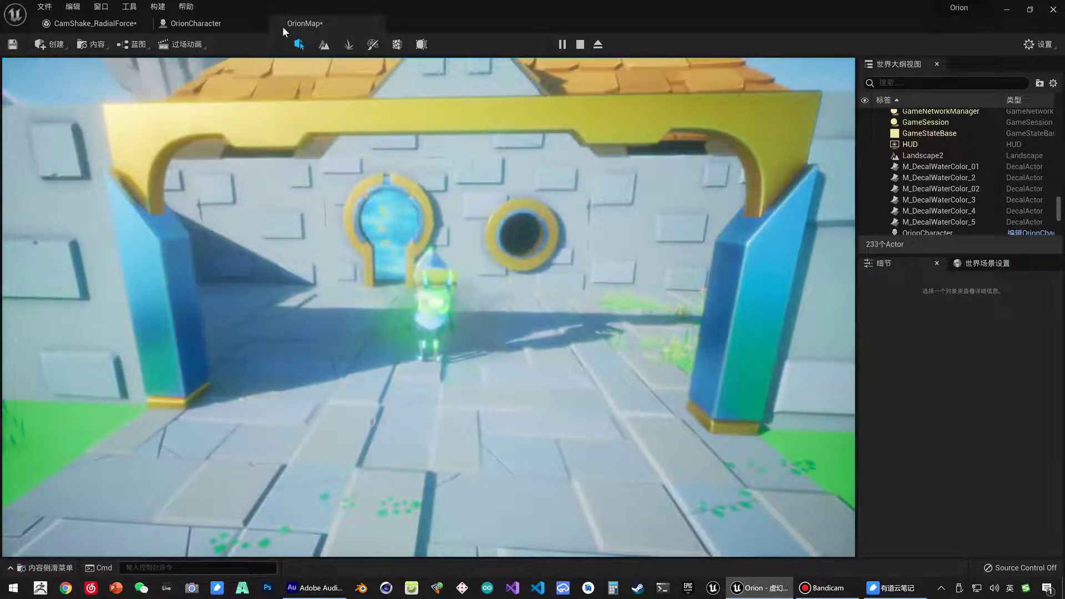
Step: Reorder the open document tabs across the top of the editor
{"action": "left_click", "coordinate": [222, 22]}
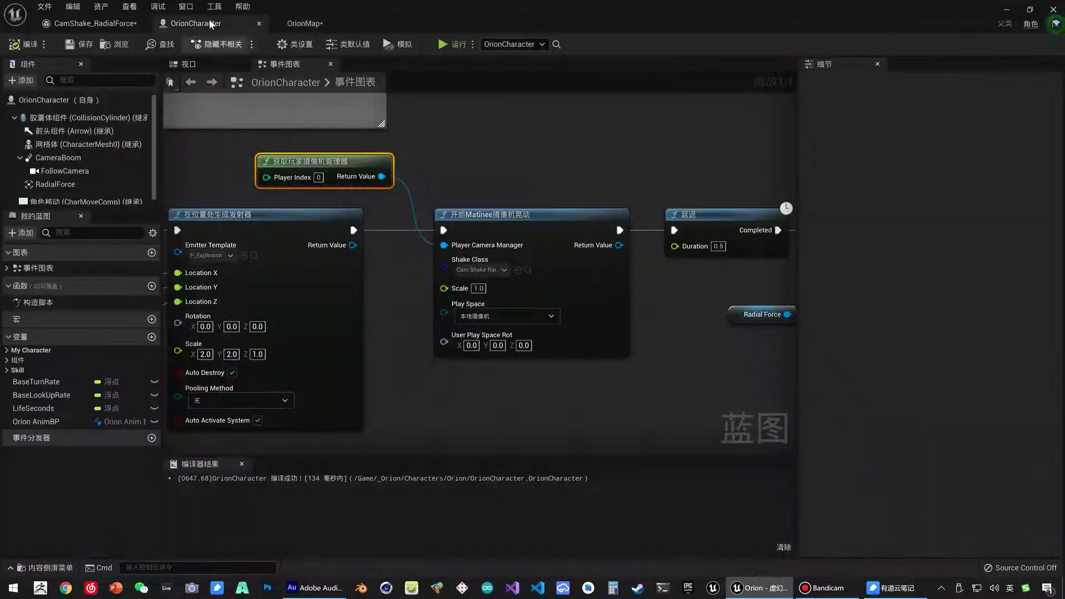
{"action": "left_click", "coordinate": [299, 23]}
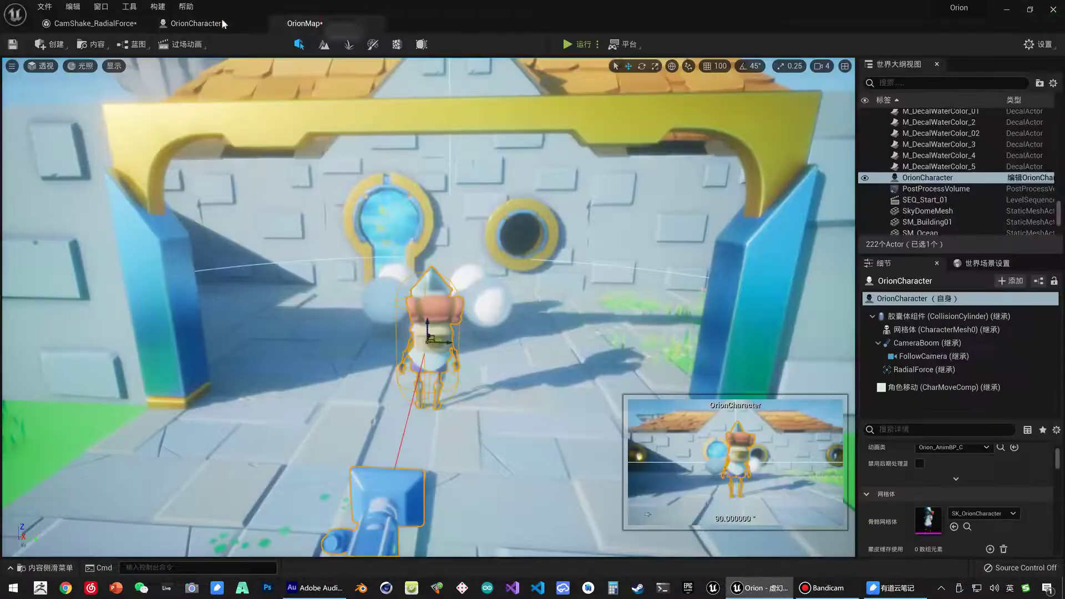
{"action": "left_click_drag", "start_coordinate": [299, 23], "coordinate": [183, 23]}
Step: Enter 0 in CamShake_RadialForce's 振荡时长 shake duration field, then return to OrionMap
{"action": "left_click", "coordinate": [94, 23]}
{"action": "left_click", "coordinate": [320, 124]}
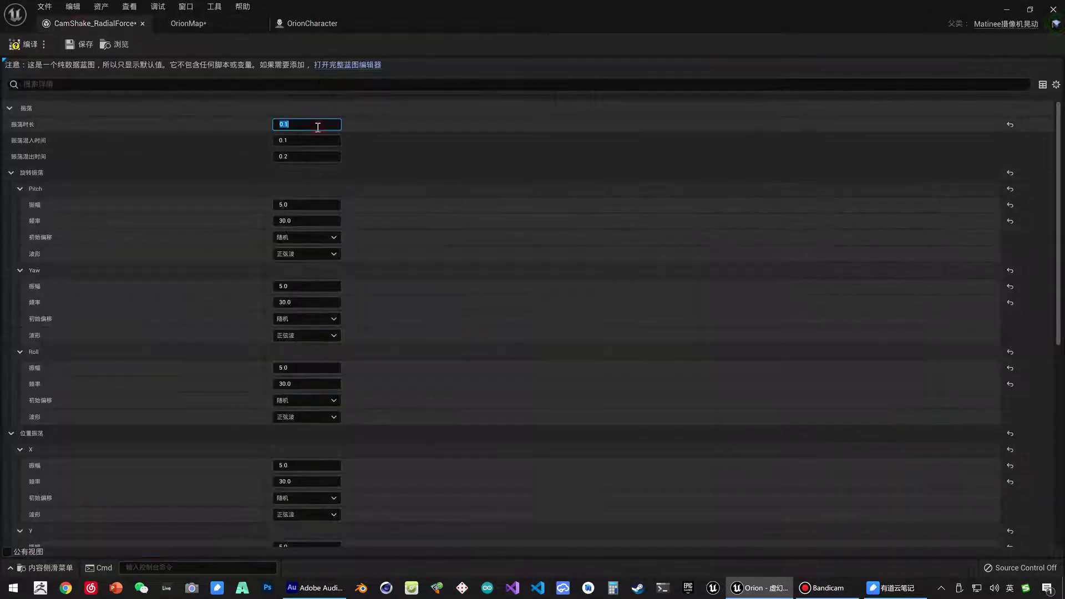
{"action": "type", "text": "0"}
{"action": "left_click", "coordinate": [230, 26]}
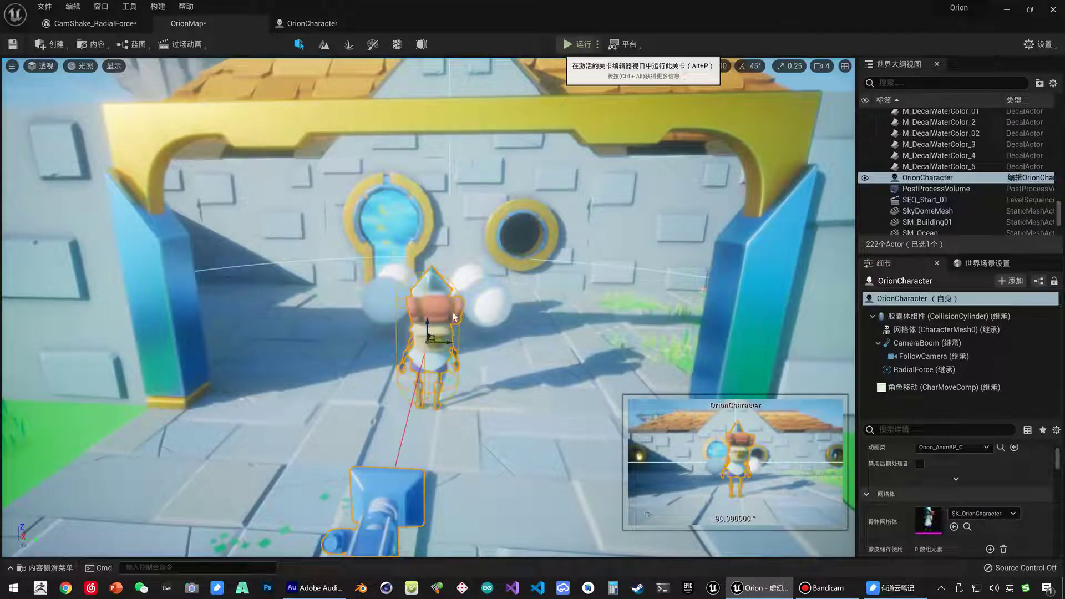
{"action": "key", "text": "alt+p"}
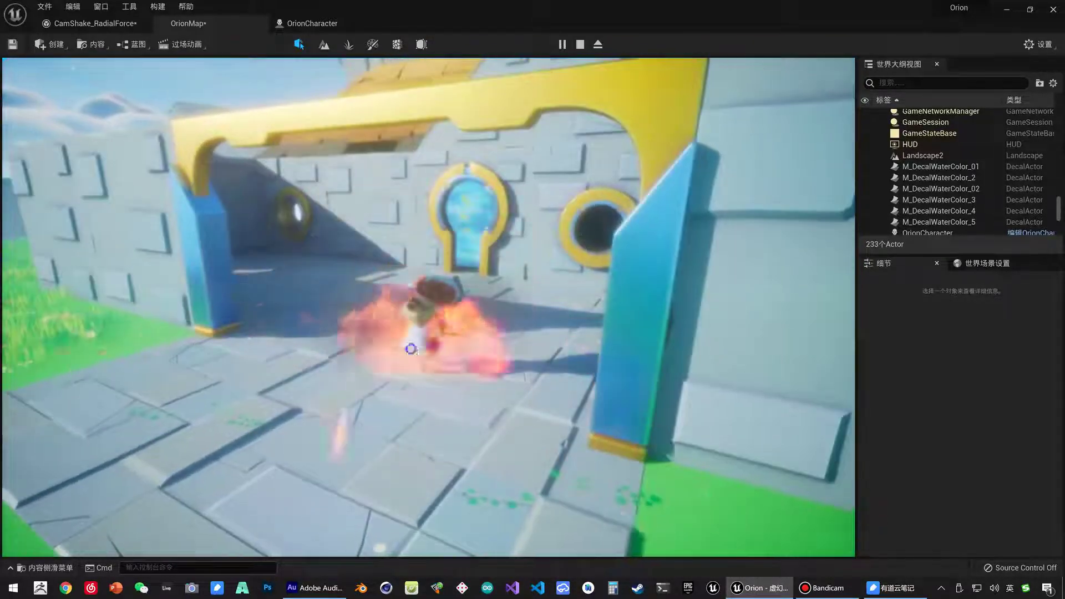
{"action": "key", "text": "Escape"}
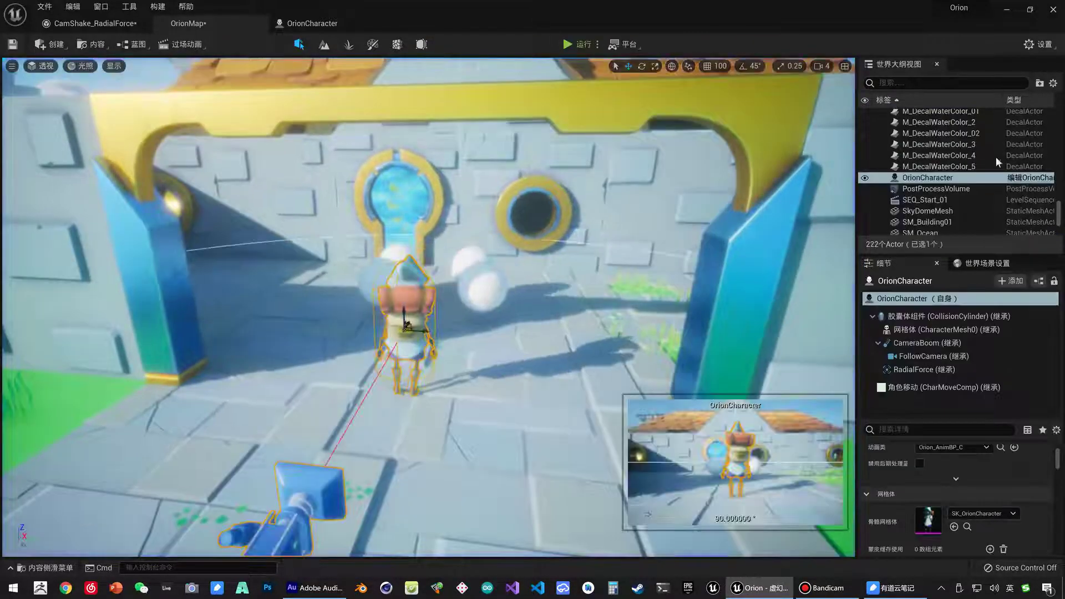